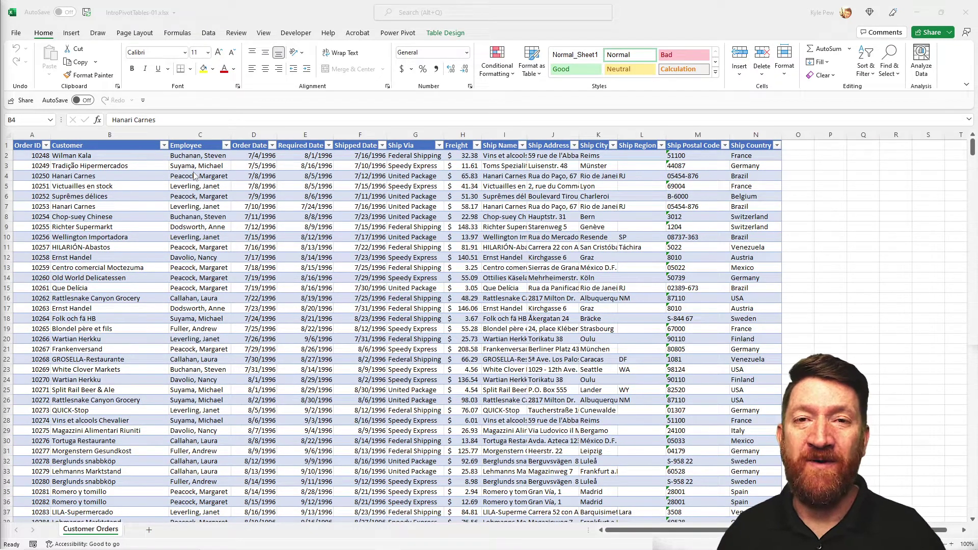
- Insert a PivotTable from the CustomerOrders table range onto a new worksheet, Sheet4
{"action": "left_click", "coordinate": [179, 15]}
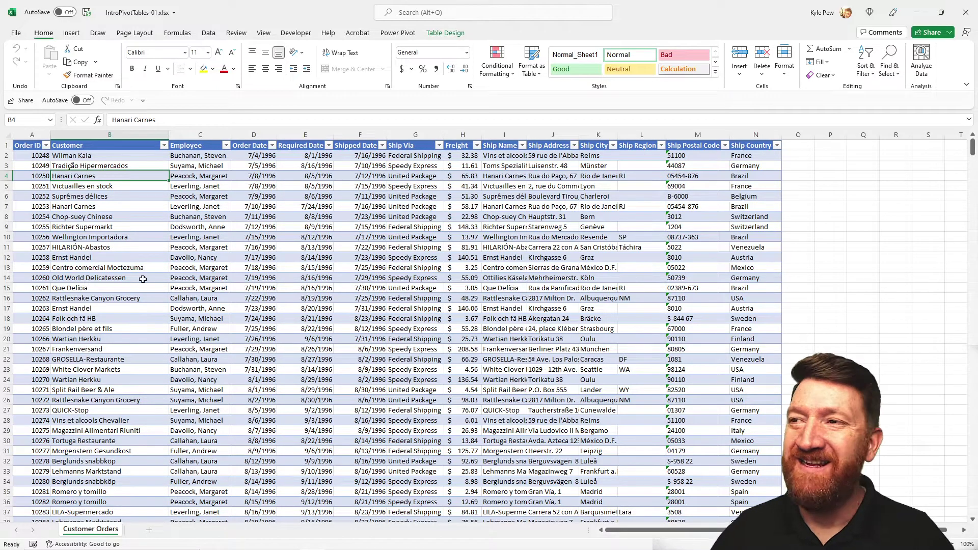
{"action": "left_click", "coordinate": [223, 247]}
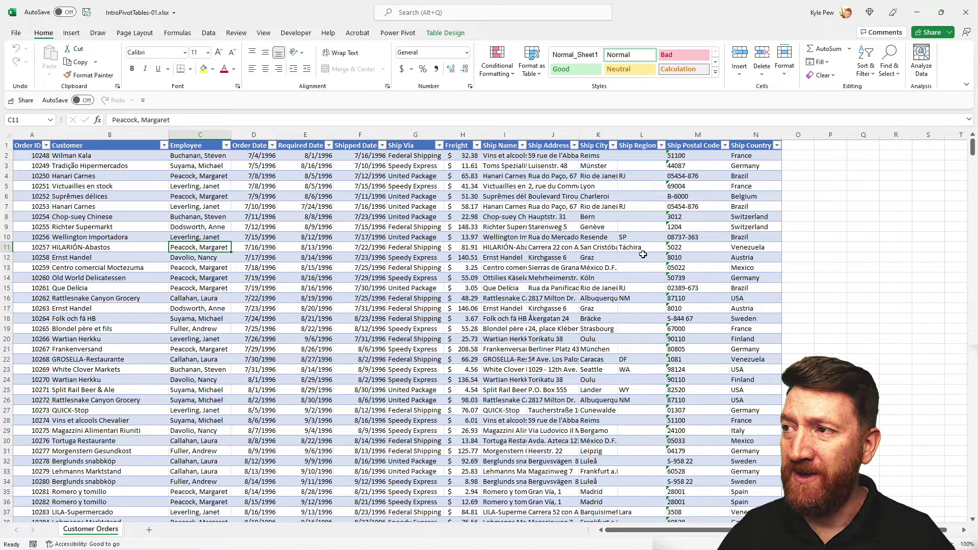
{"action": "left_click", "coordinate": [172, 184]}
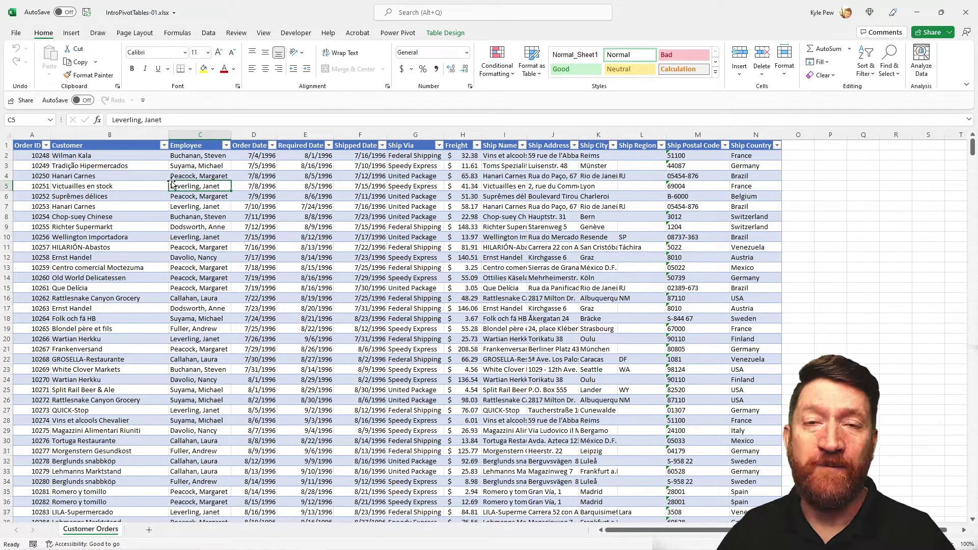
{"action": "left_click", "coordinate": [71, 33]}
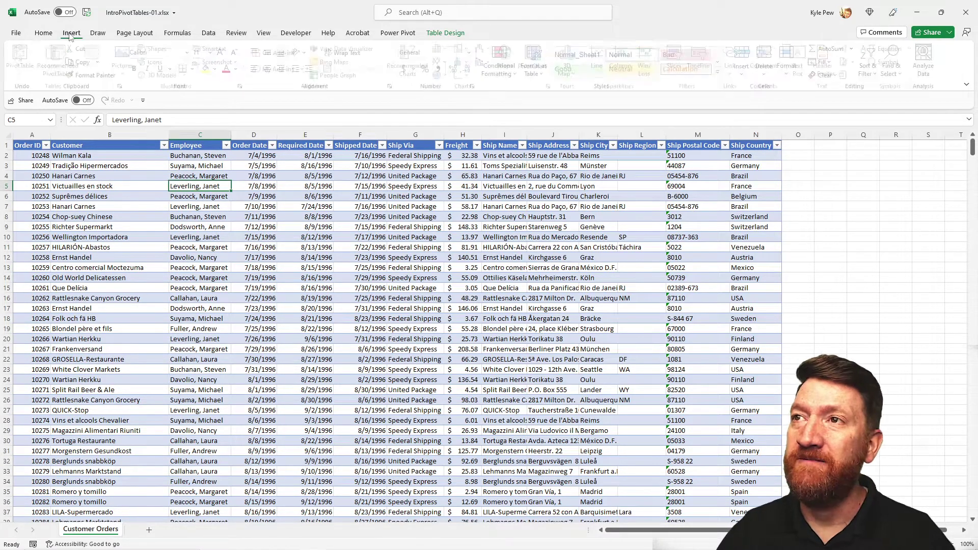
{"action": "left_click", "coordinate": [29, 76]}
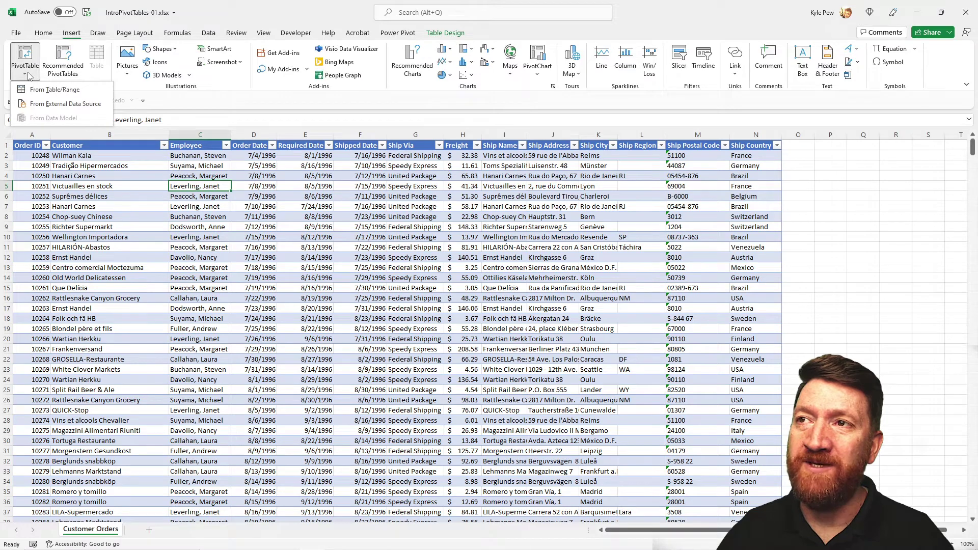
{"action": "left_click", "coordinate": [61, 91]}
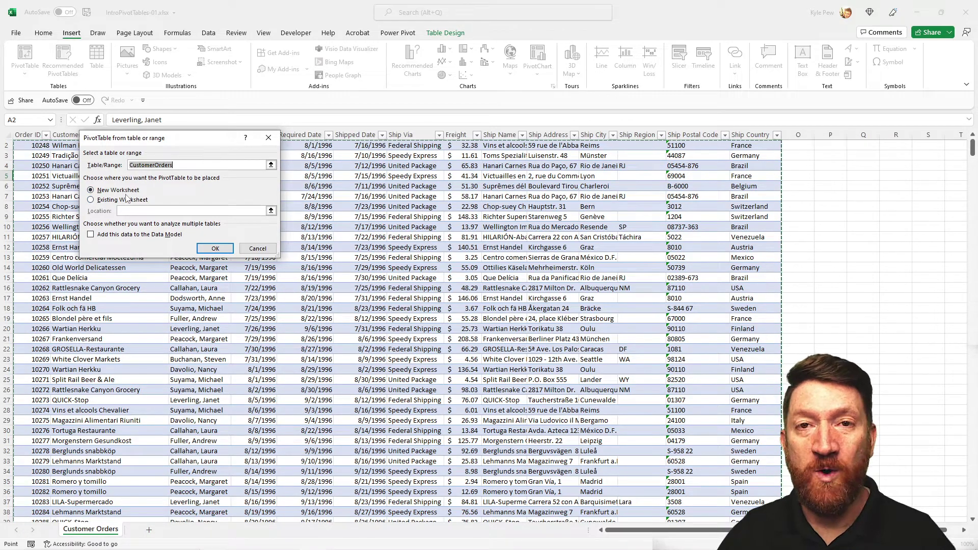
{"action": "left_click", "coordinate": [220, 248]}
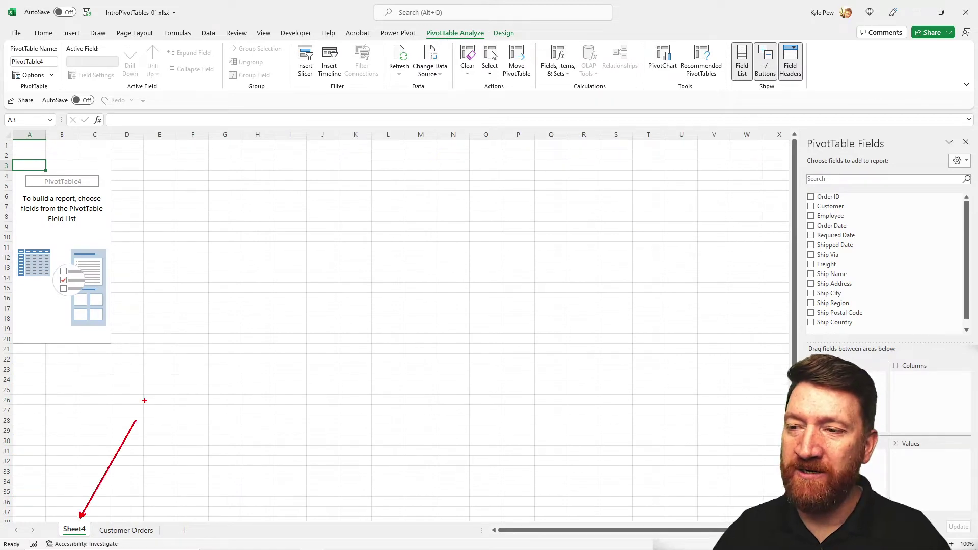
- Rename Sheet4 to 'Orders PT' and briefly highlight the PivotTable Fields list
{"action": "double_click", "coordinate": [74, 530]}
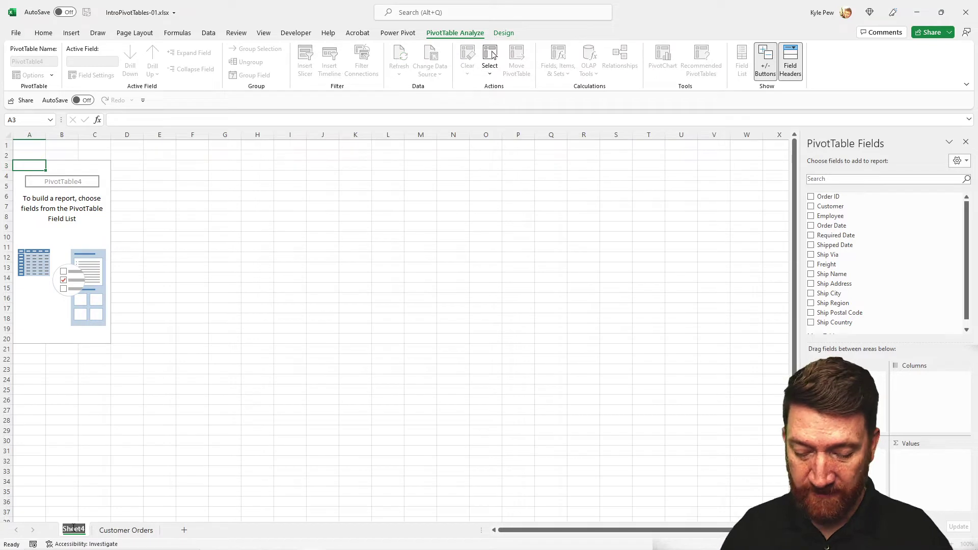
{"action": "type", "text": "Orders PT"}
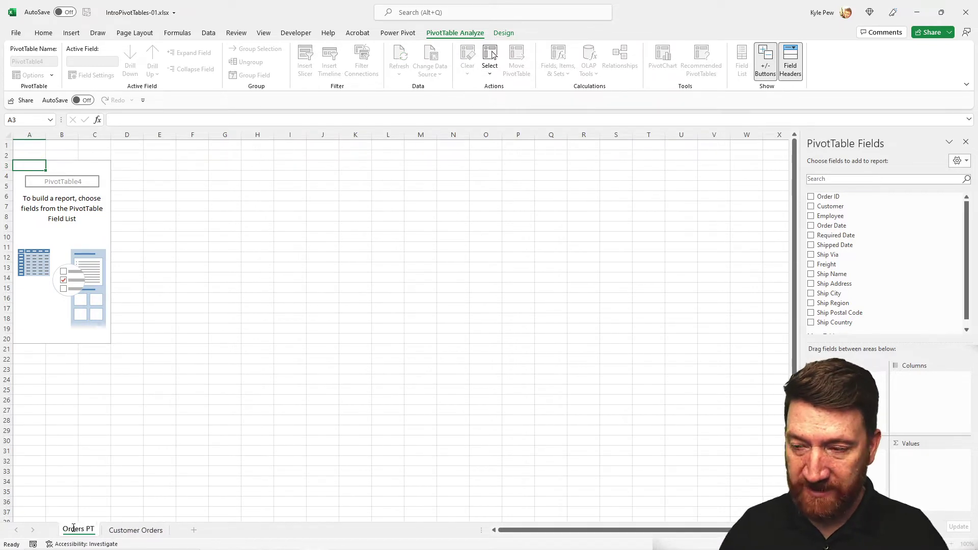
{"action": "key", "text": "Return"}
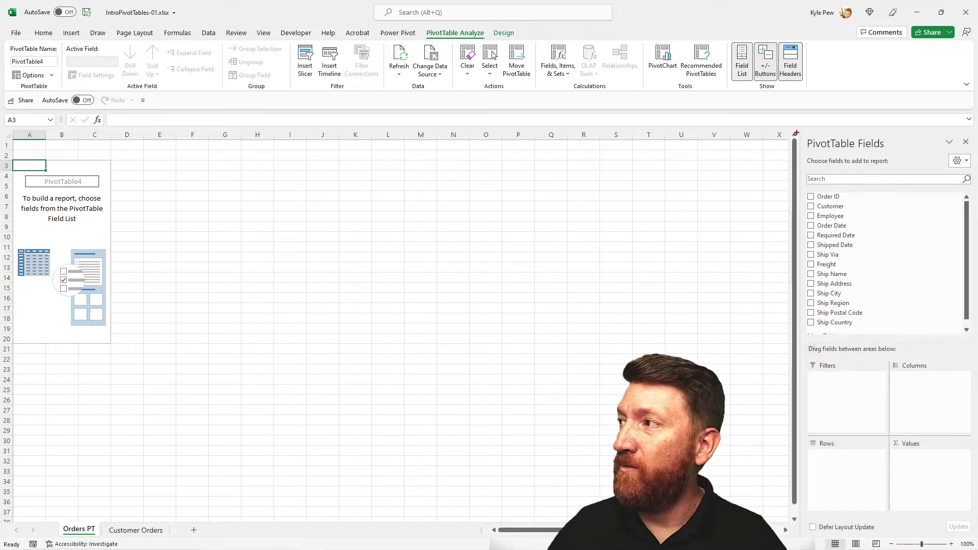
{"action": "mouse_move", "coordinate": [796, 127]}
{"action": "left_mouse_down"}
{"action": "mouse_move", "coordinate": [964, 345]}
{"action": "mouse_move", "coordinate": [968, 542]}
{"action": "left_mouse_up"}
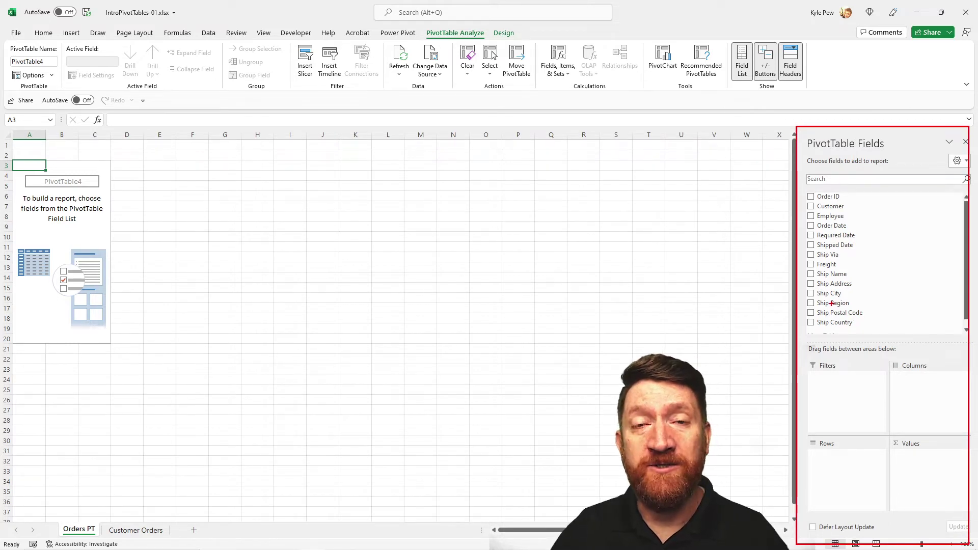
{"action": "key", "text": "Escape"}
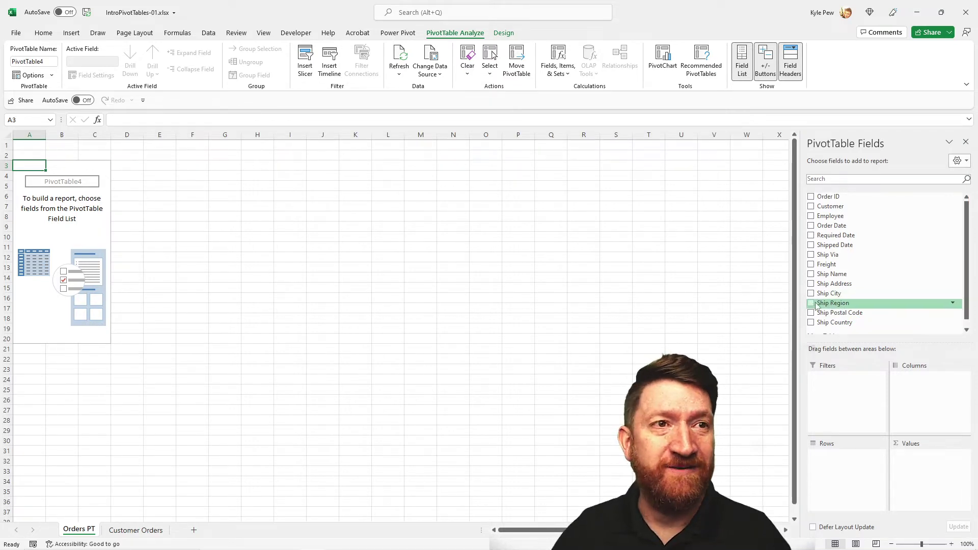
- Put Ship Country in Rows and Freight in Values, totalling 64942.69
{"action": "left_click_drag", "start_coordinate": [832, 322], "coordinate": [836, 482]}
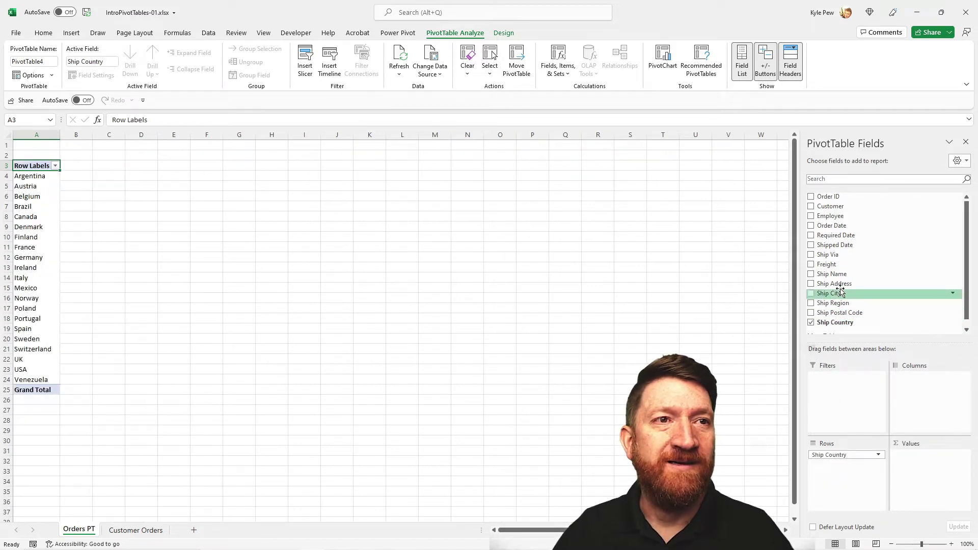
{"action": "left_click_drag", "start_coordinate": [827, 267], "coordinate": [919, 466]}
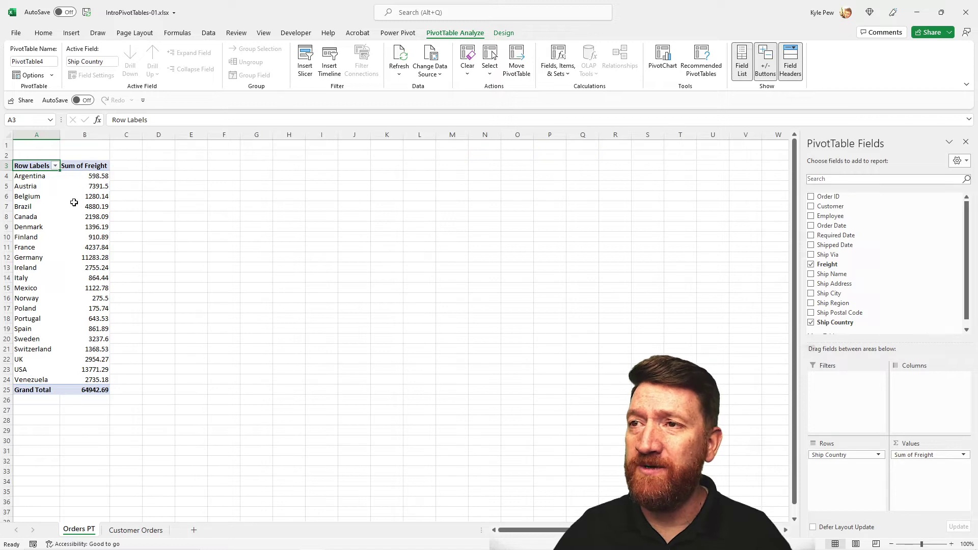
{"action": "scroll", "coordinate": [74, 201], "scroll_direction": "up", "scroll_amount": 2, "text": "ctrl"}
{"action": "scroll", "coordinate": [74, 201], "scroll_direction": "up", "scroll_amount": 1, "text": "ctrl"}
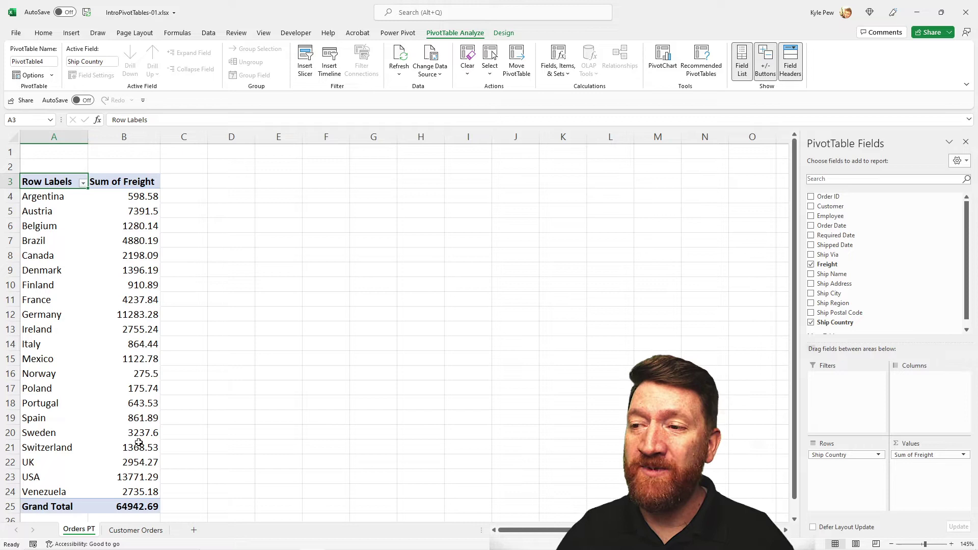
{"action": "mouse_move", "coordinate": [139, 433]}
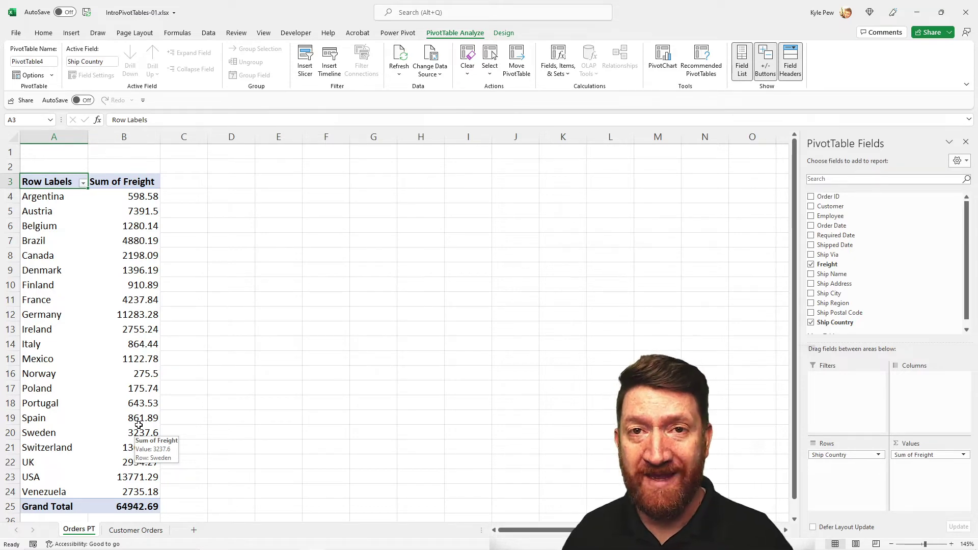
- Review the Order Date column on the Customer Orders sheet, then return to Orders PT
{"action": "left_click", "coordinate": [135, 531]}
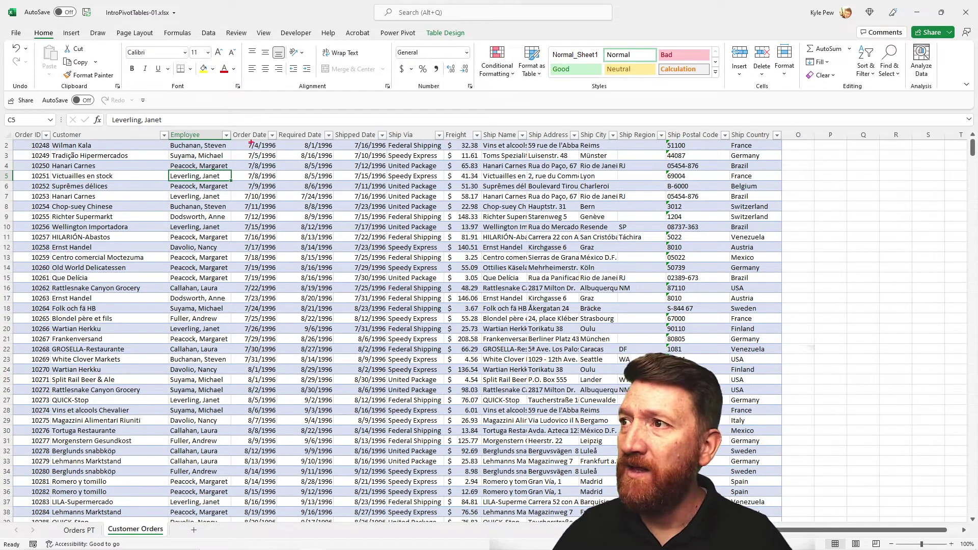
{"action": "left_click_drag", "start_coordinate": [249, 127], "coordinate": [265, 68]}
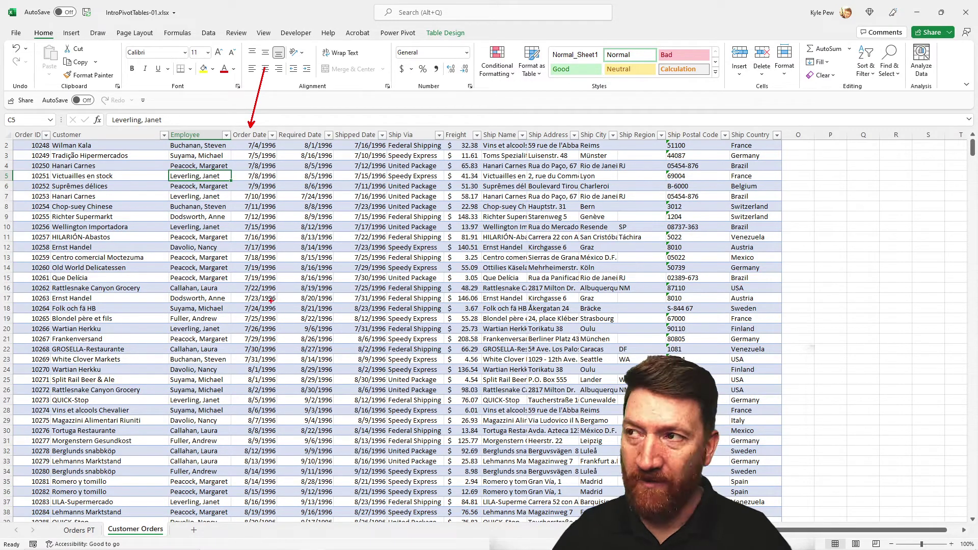
{"action": "key", "text": "Escape"}
{"action": "scroll", "coordinate": [266, 176], "scroll_direction": "down", "scroll_amount": 12}
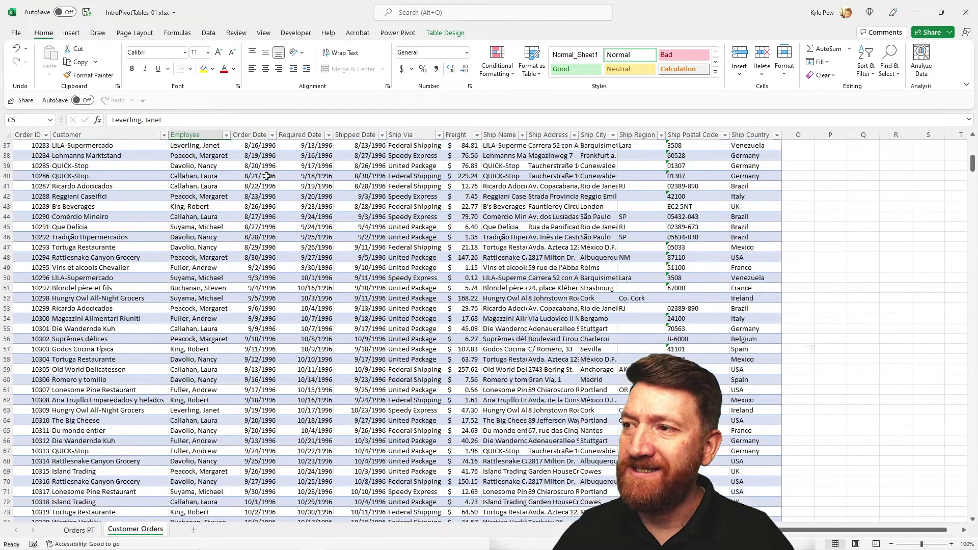
{"action": "scroll", "coordinate": [267, 176], "scroll_direction": "down", "scroll_amount": 20}
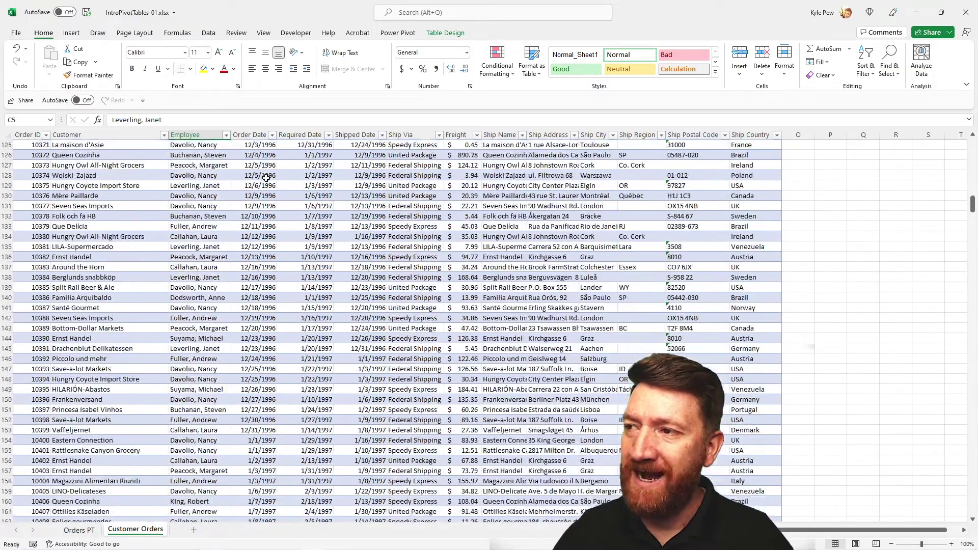
{"action": "scroll", "coordinate": [267, 177], "scroll_direction": "down", "scroll_amount": 20}
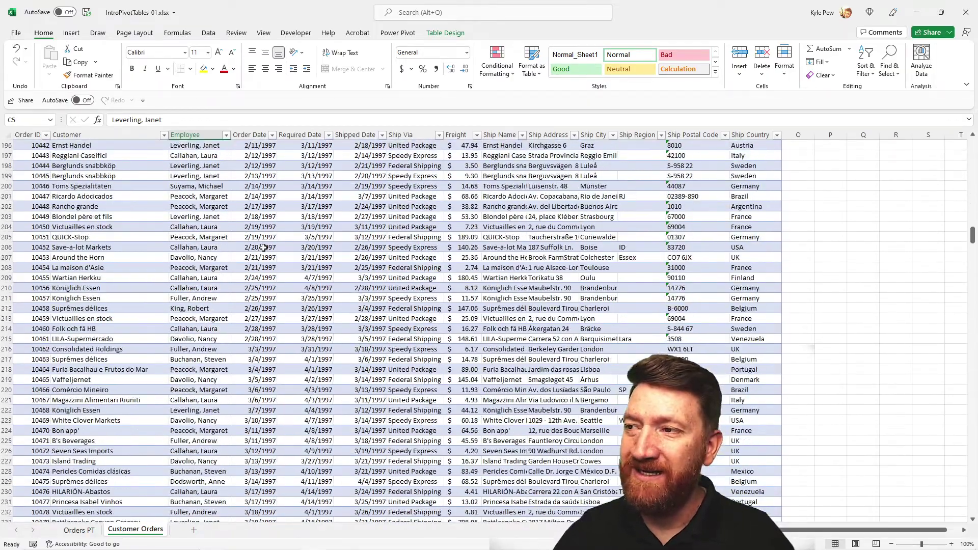
{"action": "scroll", "coordinate": [263, 248], "scroll_direction": "down", "scroll_amount": 20}
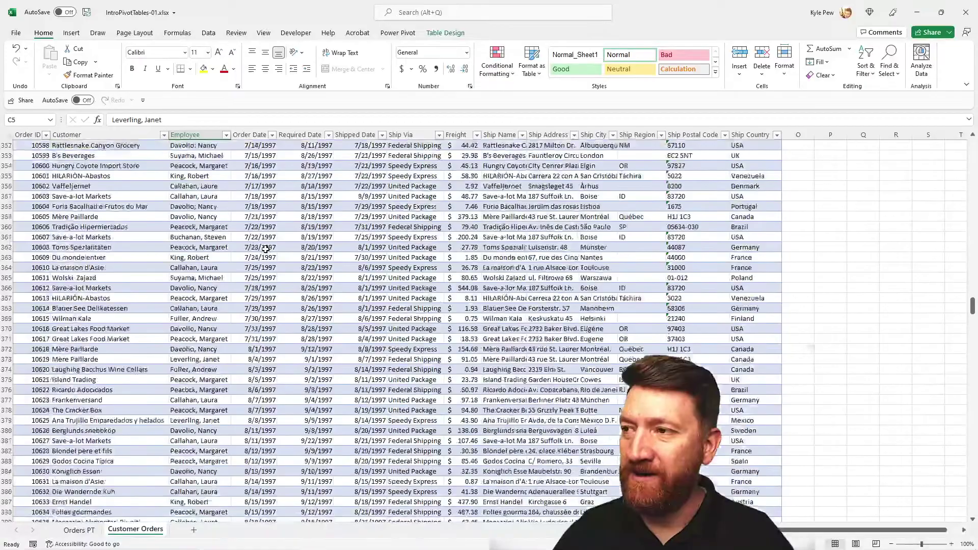
{"action": "scroll", "coordinate": [266, 249], "scroll_direction": "down", "scroll_amount": 20}
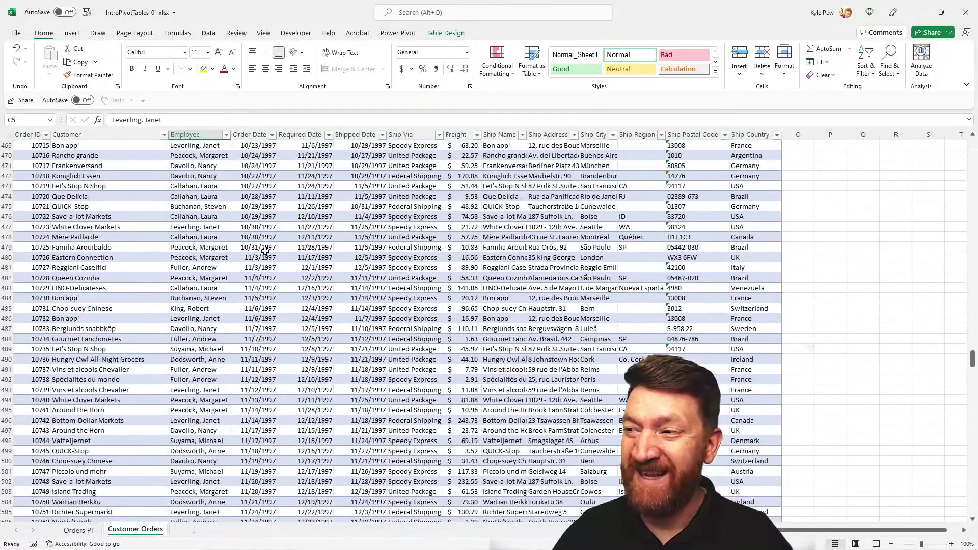
{"action": "scroll", "coordinate": [266, 251], "scroll_direction": "down", "scroll_amount": 20}
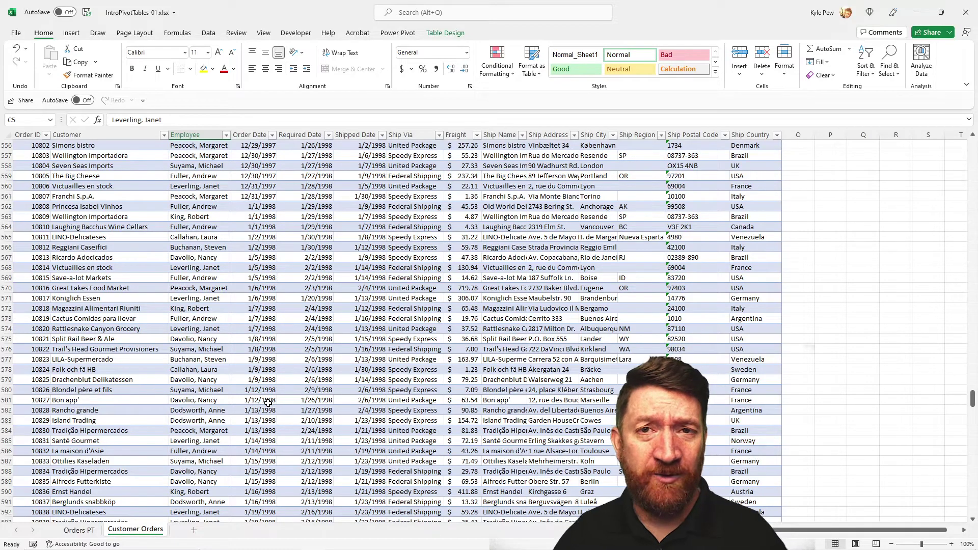
{"action": "left_click", "coordinate": [76, 530]}
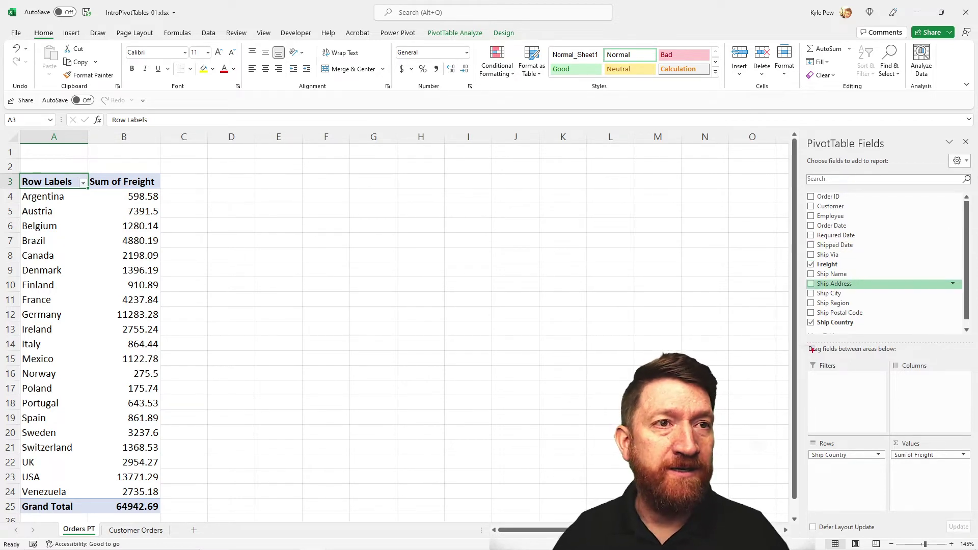
- Add Order Date as a report filter above the pivot, left at (All)
{"action": "left_click_drag", "start_coordinate": [810, 357], "coordinate": [731, 278]}
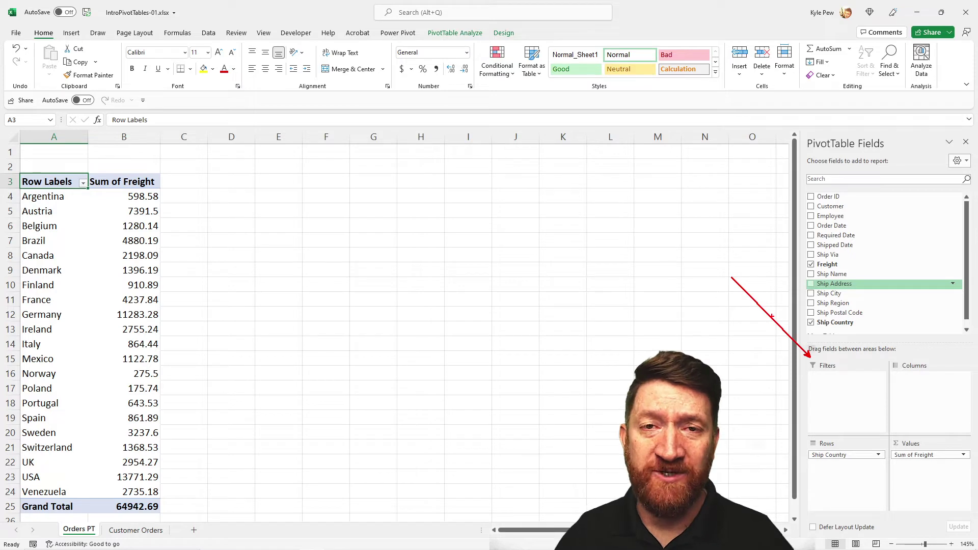
{"action": "key", "text": "Escape"}
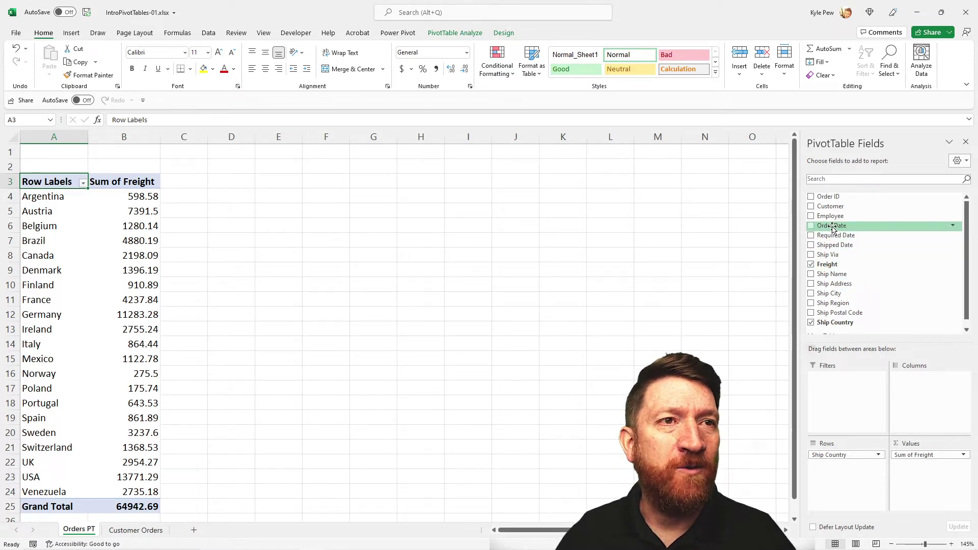
{"action": "left_click_drag", "start_coordinate": [832, 226], "coordinate": [843, 390]}
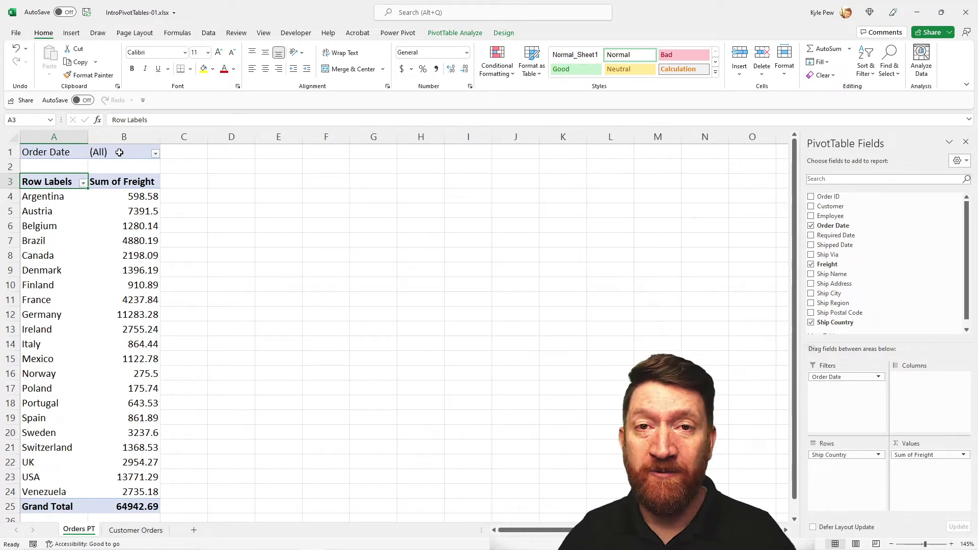
- Browse the Order Date filter's date list, cancel it, and remove Order Date from Filters
{"action": "left_click", "coordinate": [156, 154]}
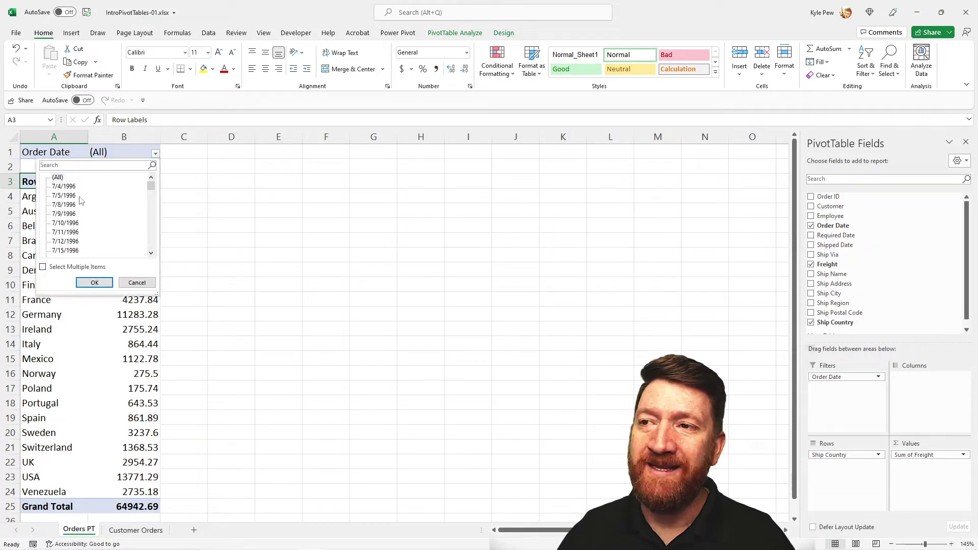
{"action": "scroll", "coordinate": [78, 205], "scroll_direction": "down", "scroll_amount": 10}
{"action": "scroll", "coordinate": [77, 205], "scroll_direction": "down", "scroll_amount": 5}
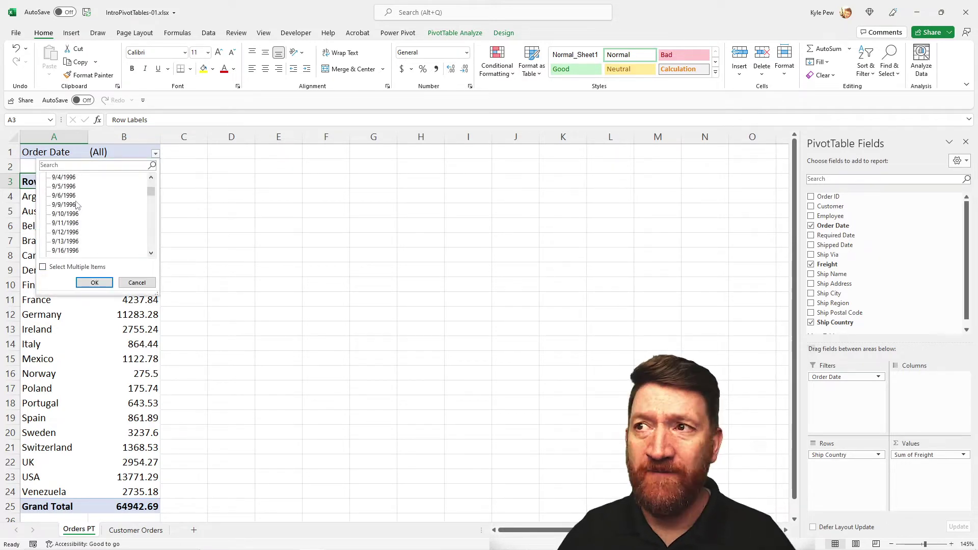
{"action": "scroll", "coordinate": [78, 205], "scroll_direction": "down", "scroll_amount": 11}
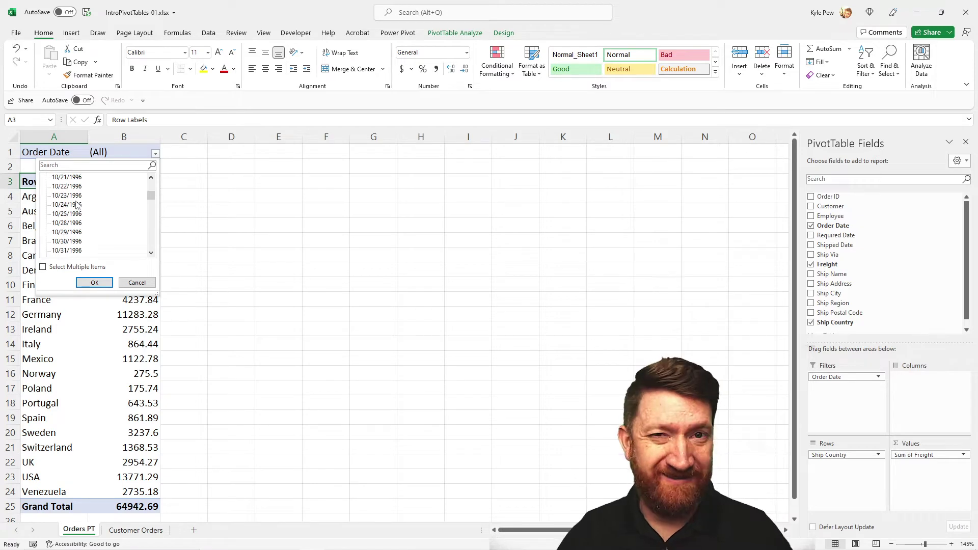
{"action": "scroll", "coordinate": [77, 204], "scroll_direction": "down", "scroll_amount": 12}
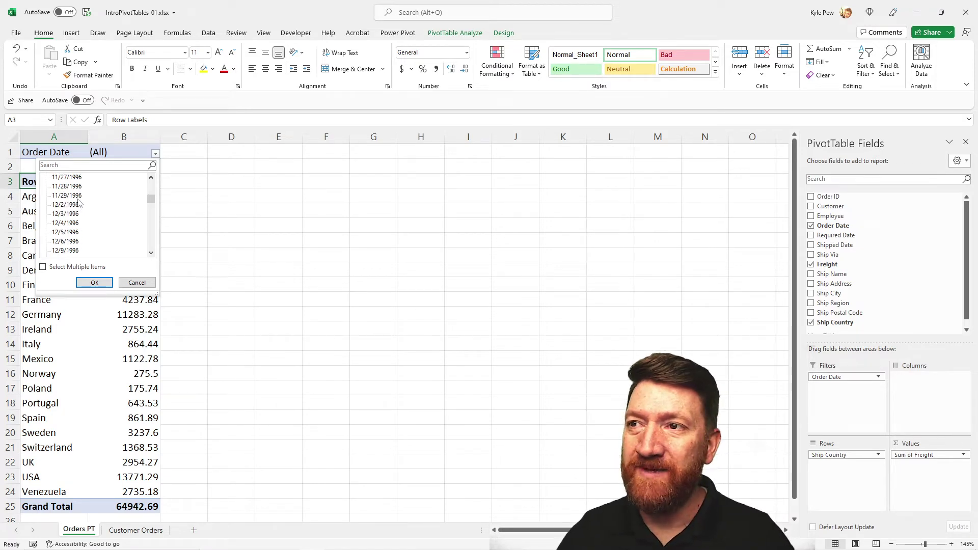
{"action": "scroll", "coordinate": [79, 204], "scroll_direction": "down", "scroll_amount": 1}
{"action": "scroll", "coordinate": [79, 204], "scroll_direction": "down", "scroll_amount": 12}
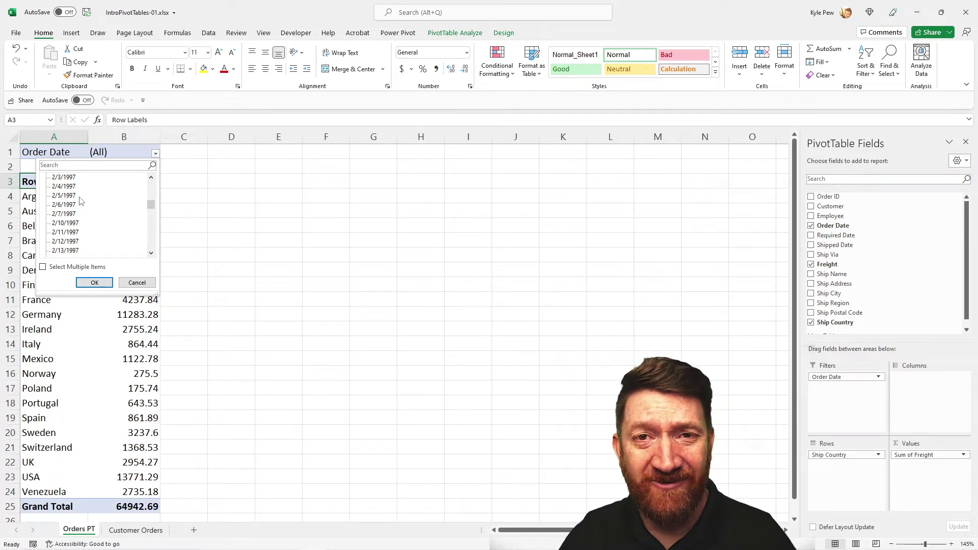
{"action": "left_click", "coordinate": [142, 281]}
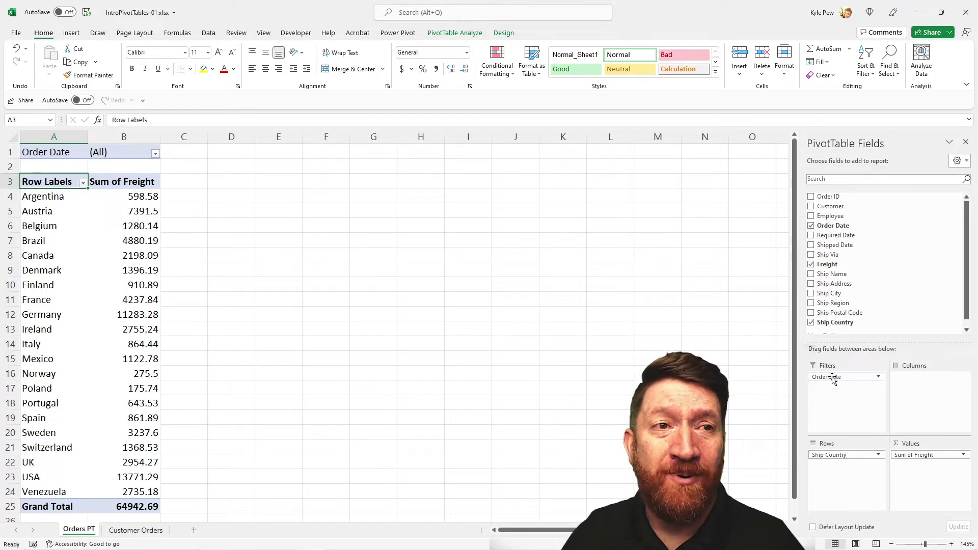
{"action": "left_click_drag", "start_coordinate": [833, 377], "coordinate": [635, 240]}
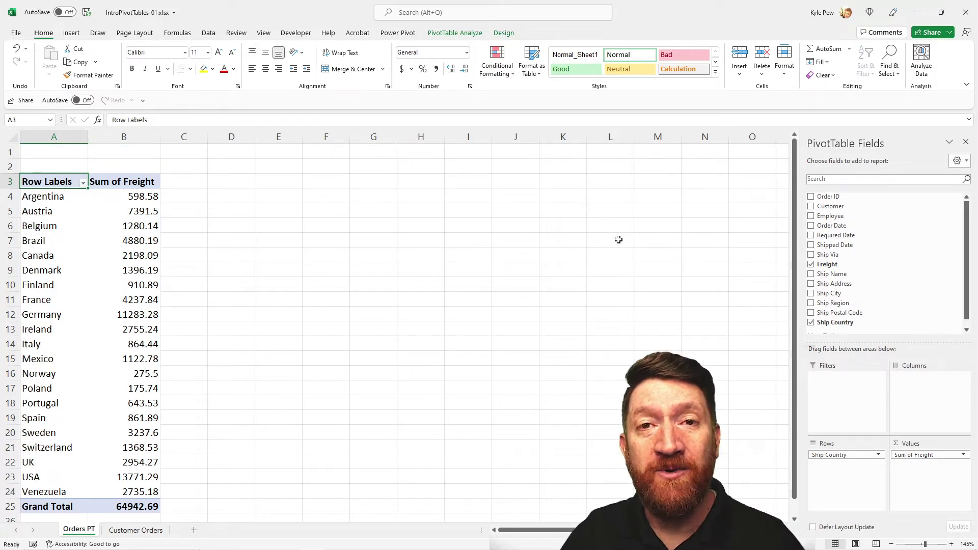
{"action": "mouse_move", "coordinate": [110, 242]}
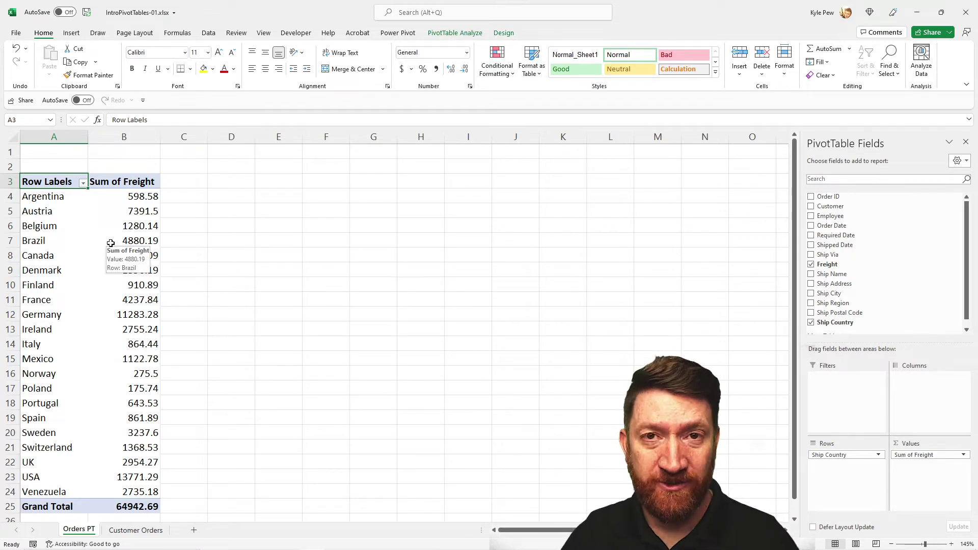
{"action": "left_click", "coordinate": [106, 240]}
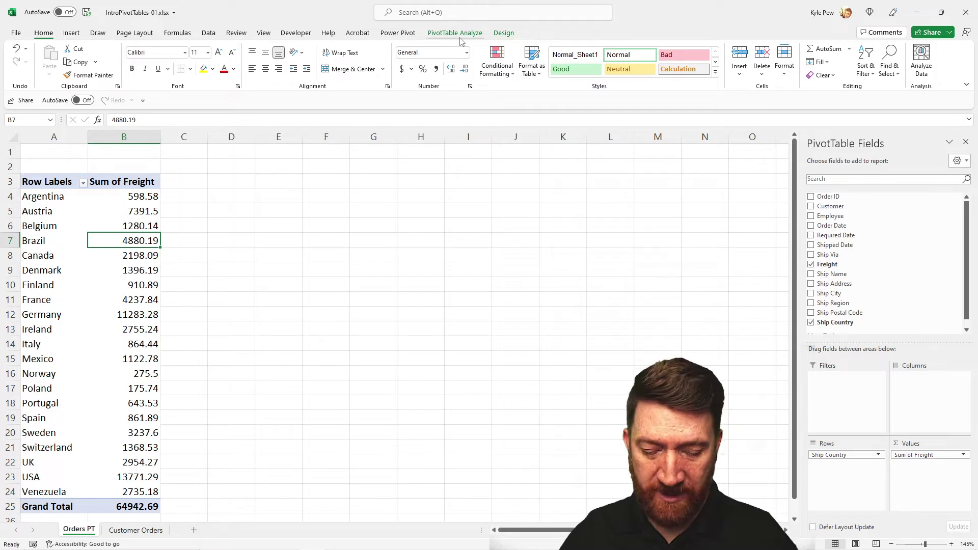
{"action": "left_click_drag", "start_coordinate": [421, 24], "coordinate": [547, 41]}
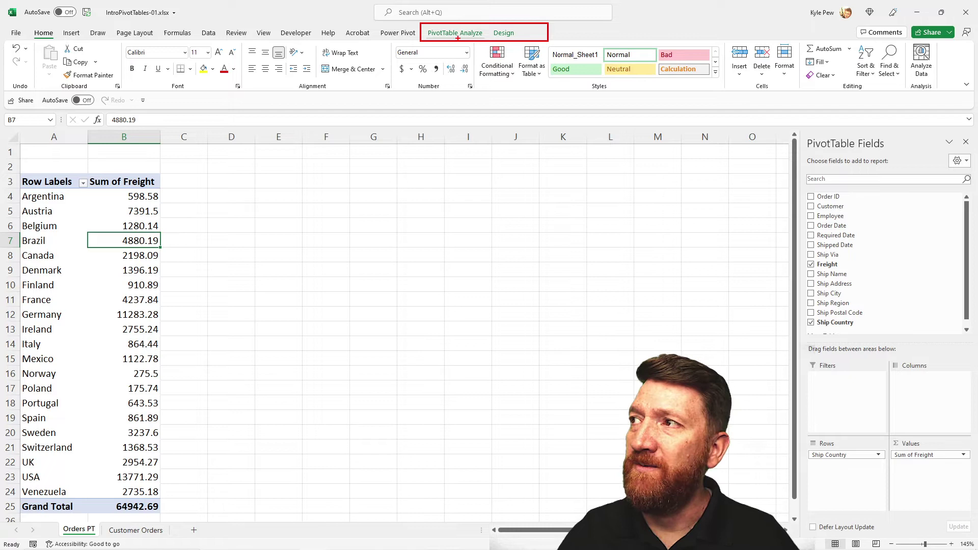
{"action": "left_click_drag", "start_coordinate": [459, 39], "coordinate": [474, 139]}
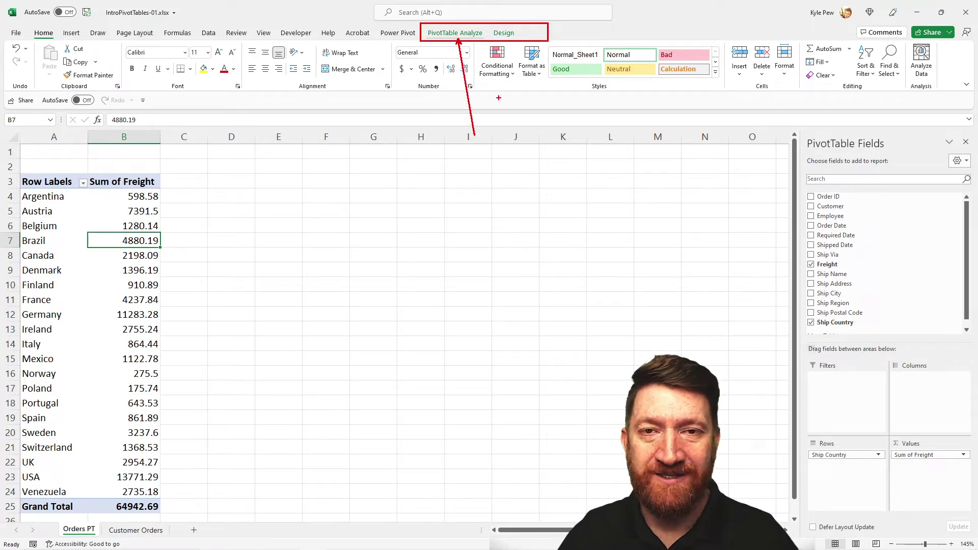
{"action": "left_click_drag", "start_coordinate": [517, 38], "coordinate": [564, 110]}
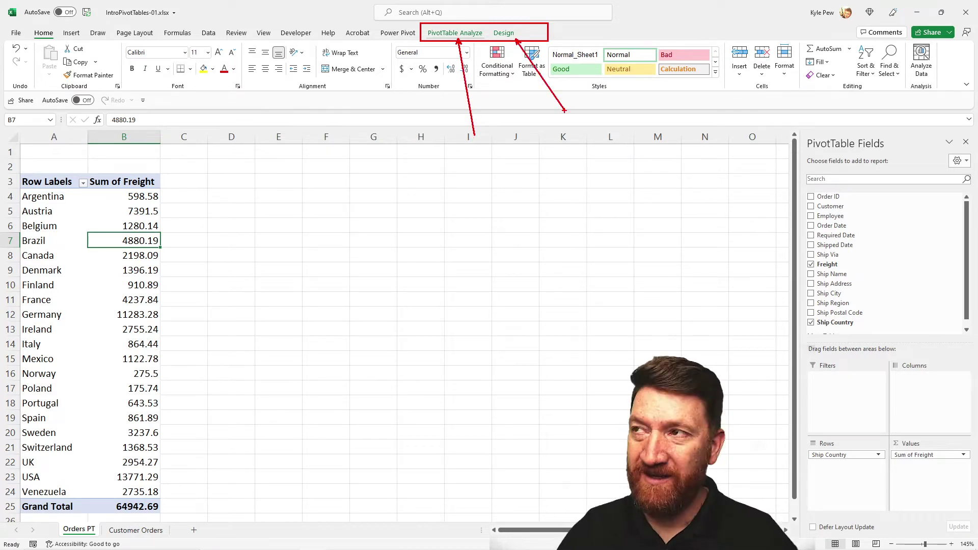
- Open the Insert Timelines dialog from the PivotTable Analyze ribbon's Filter group
{"action": "key", "text": "Escape"}
{"action": "left_click", "coordinate": [448, 34]}
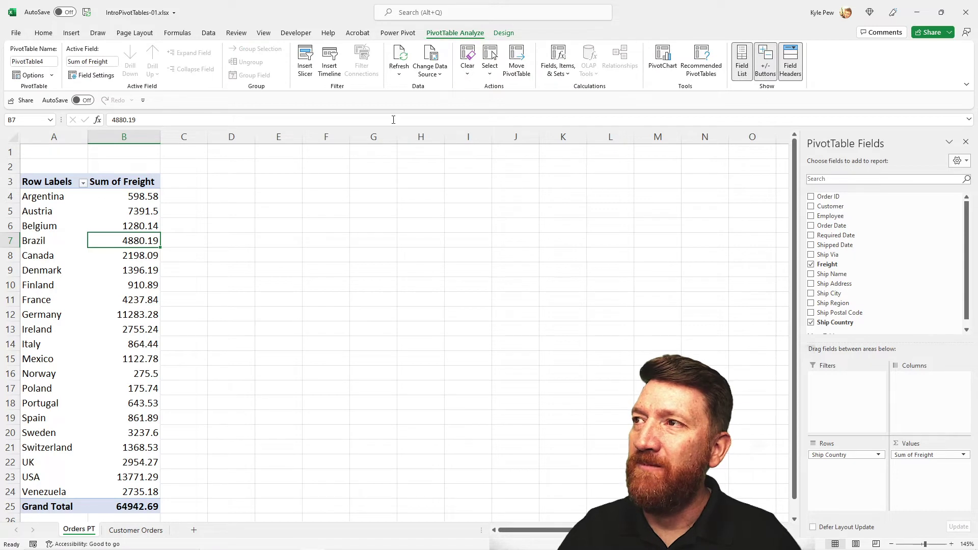
{"action": "mouse_move", "coordinate": [290, 39]}
{"action": "left_mouse_down"}
{"action": "mouse_move", "coordinate": [343, 89]}
{"action": "mouse_move", "coordinate": [390, 109]}
{"action": "left_mouse_up"}
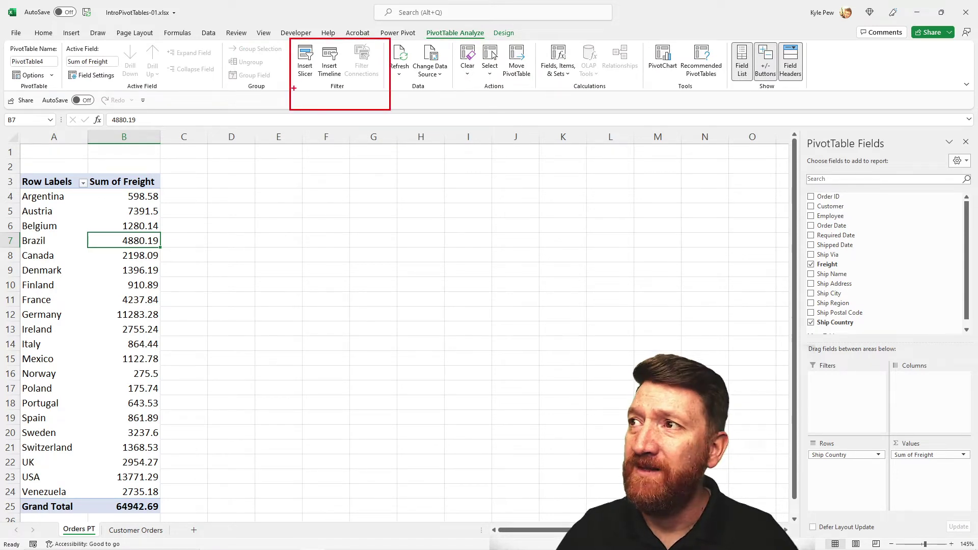
{"action": "left_click_drag", "start_coordinate": [306, 81], "coordinate": [305, 167]}
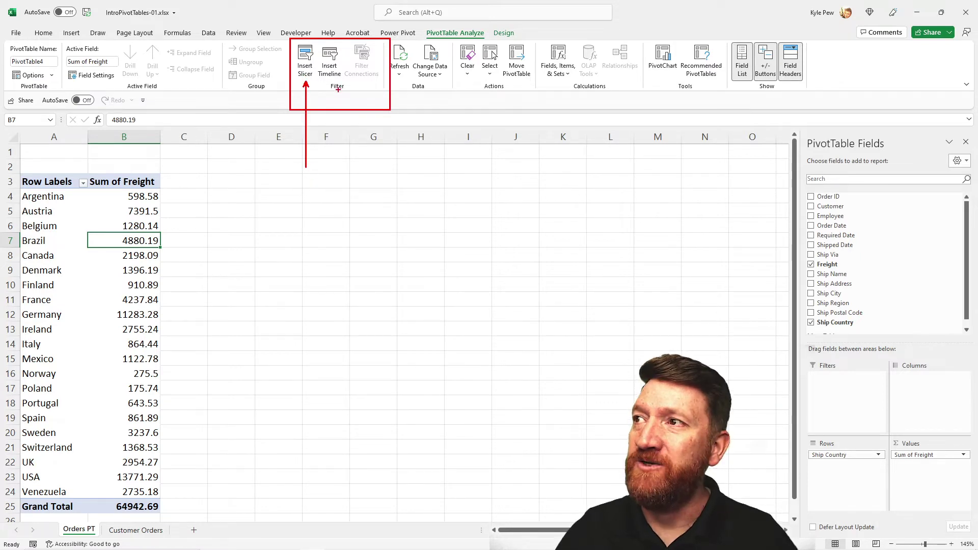
{"action": "left_click_drag", "start_coordinate": [336, 80], "coordinate": [388, 164]}
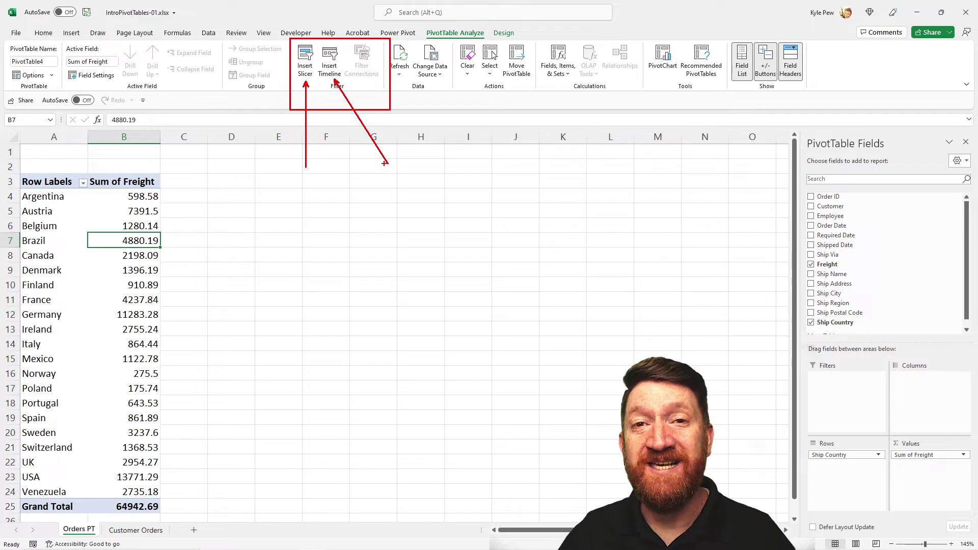
{"action": "key", "text": "Escape"}
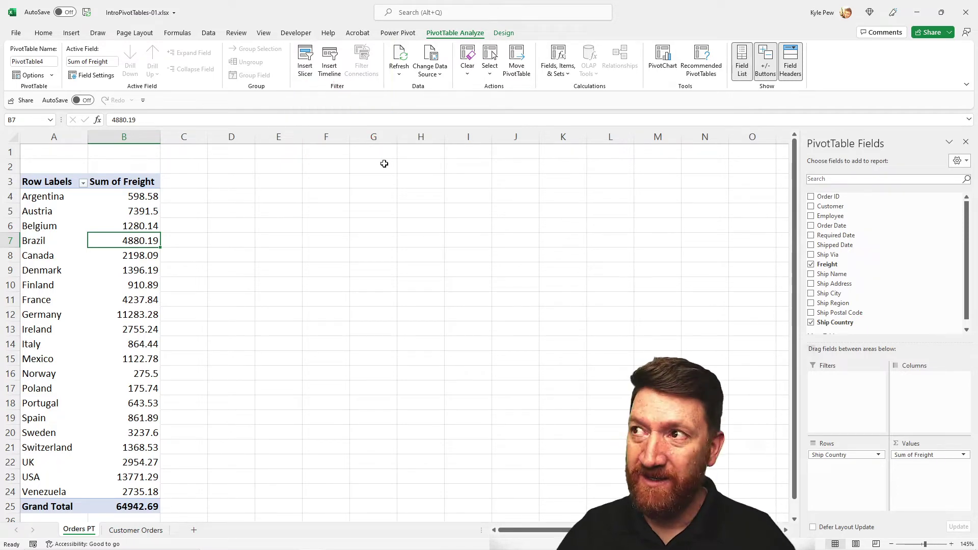
{"action": "left_click", "coordinate": [330, 70]}
- Insert an Order Date timeline and position it beside the freight pivot table
{"action": "left_click_drag", "start_coordinate": [178, 128], "coordinate": [281, 129]}
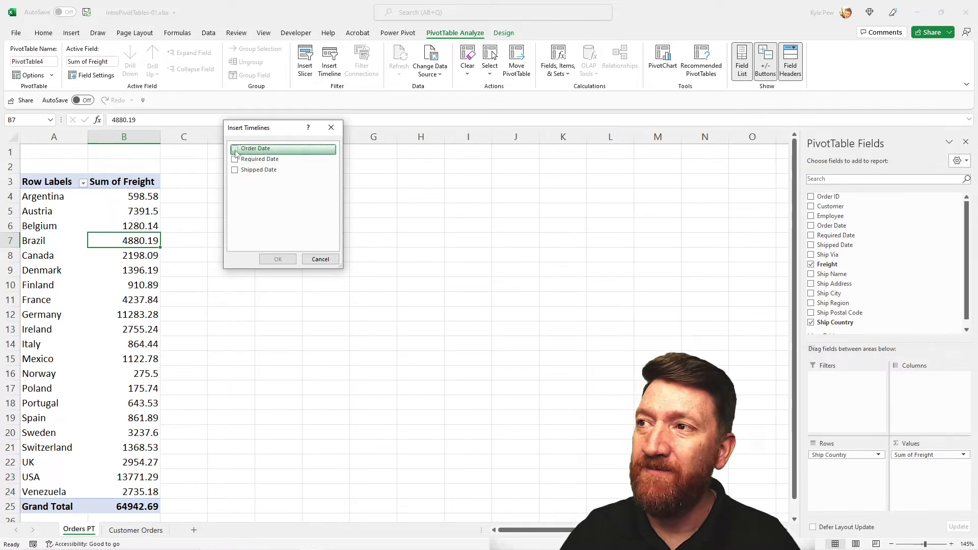
{"action": "left_click", "coordinate": [251, 149]}
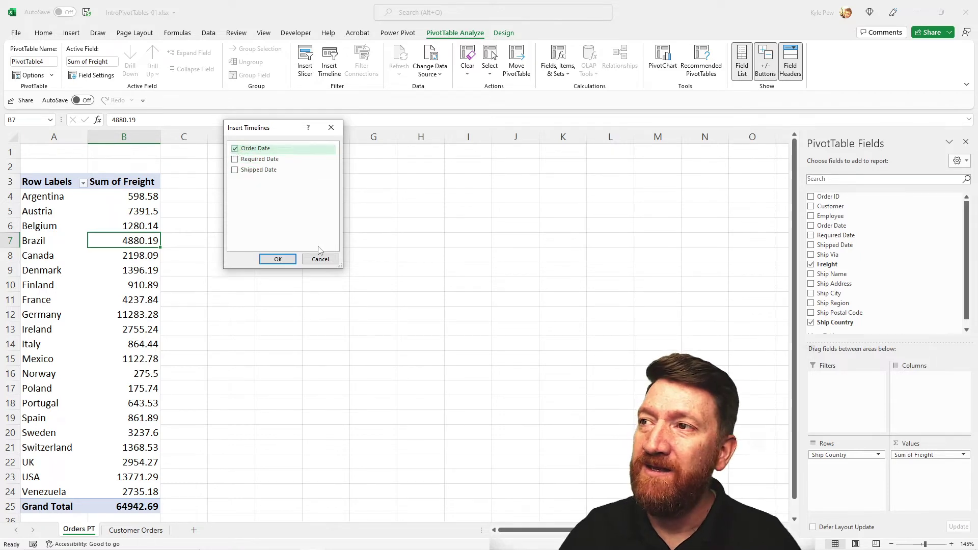
{"action": "left_click", "coordinate": [278, 259]}
{"action": "left_click_drag", "start_coordinate": [356, 301], "coordinate": [254, 171]}
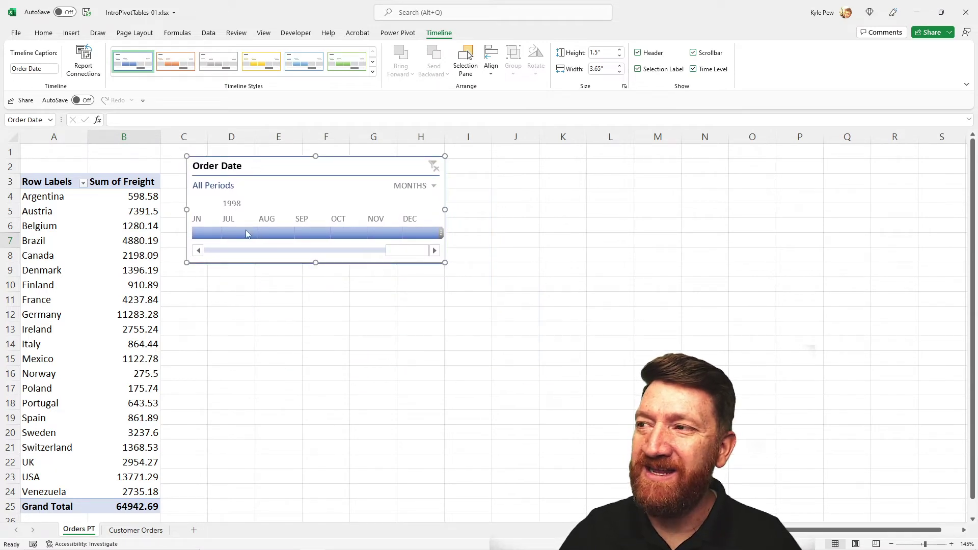
- Scroll the Order Date timeline and open its MONTHS time-level dropdown
{"action": "left_click_drag", "start_coordinate": [379, 256], "coordinate": [209, 254]}
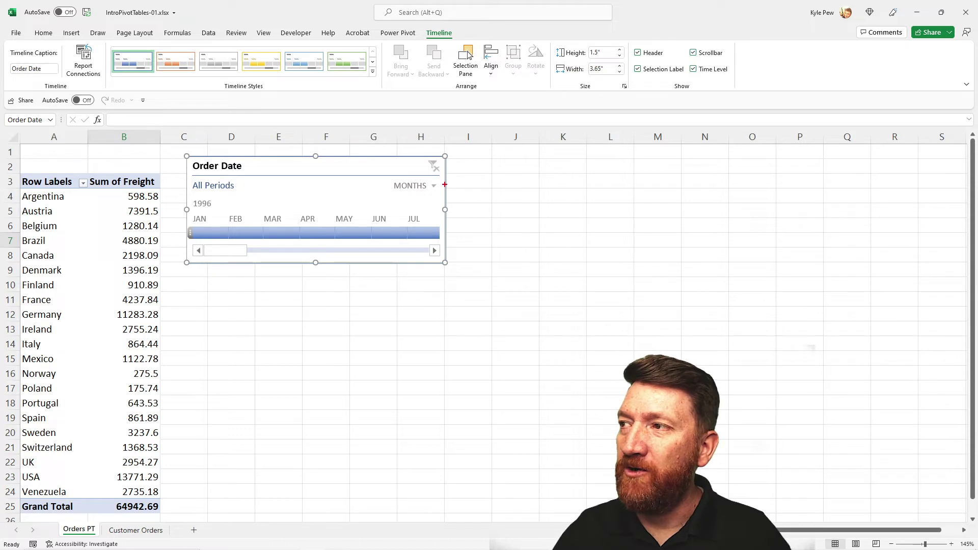
{"action": "left_click_drag", "start_coordinate": [445, 184], "coordinate": [531, 174]}
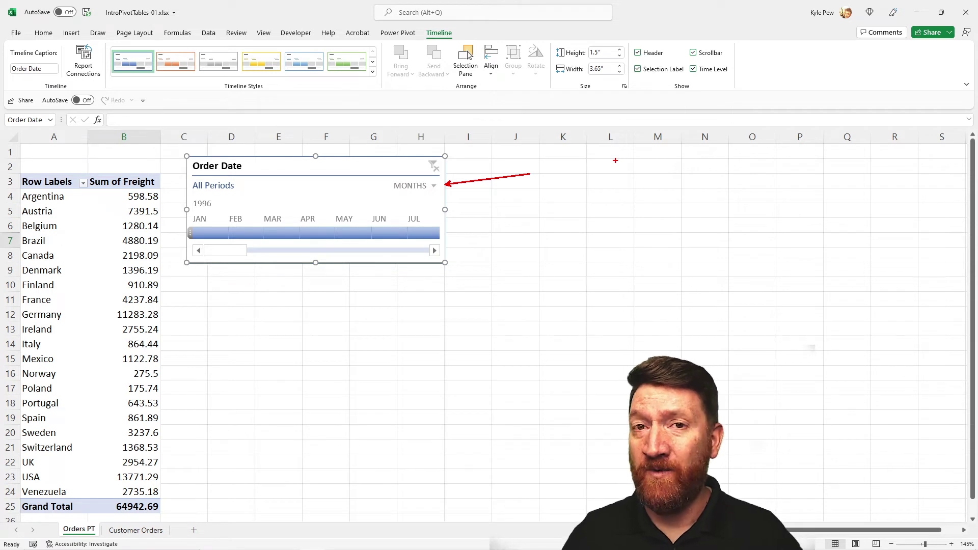
{"action": "key", "text": "Escape"}
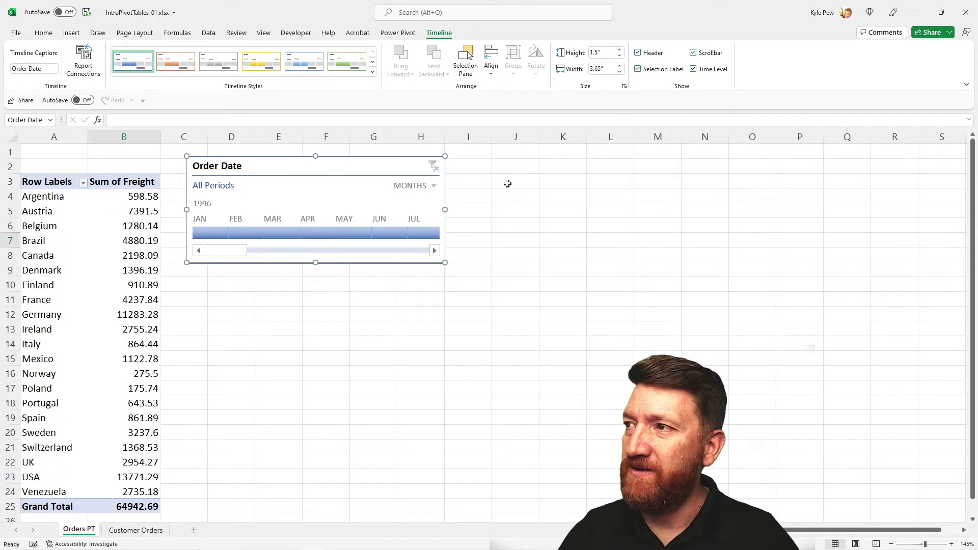
{"action": "left_click", "coordinate": [433, 186]}
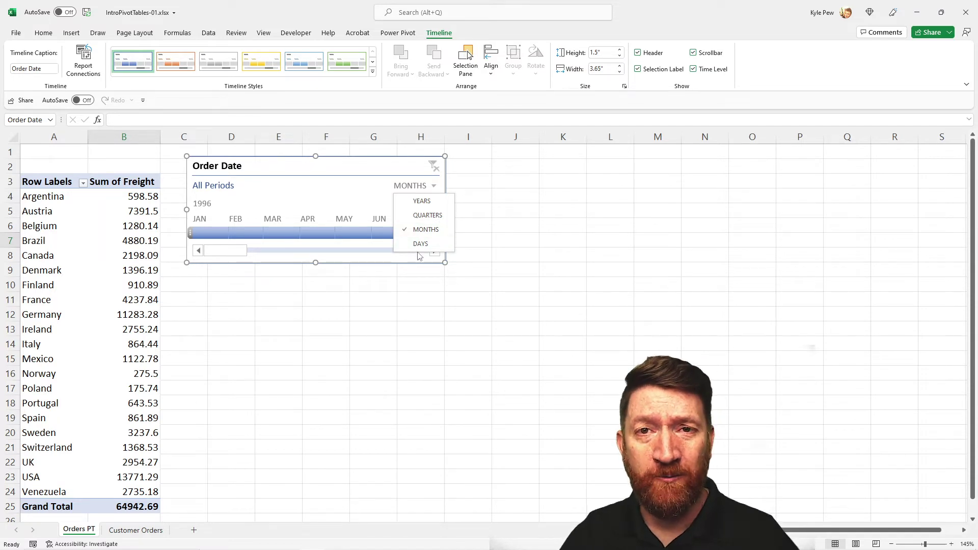
- Switch the timeline to YEARS, narrow it, try 1996–1998 filters, and settle on 1996
{"action": "left_click", "coordinate": [422, 201]}
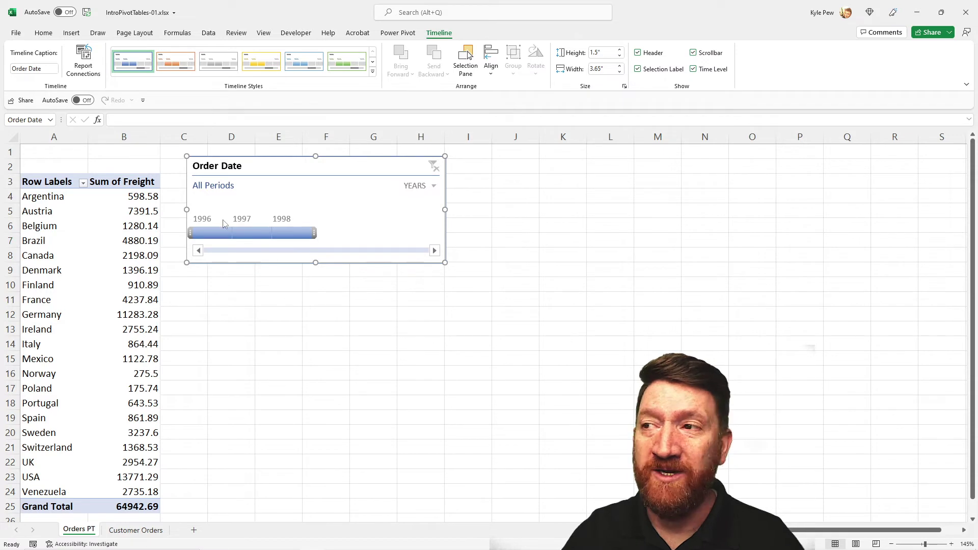
{"action": "left_click_drag", "start_coordinate": [444, 208], "coordinate": [344, 209]}
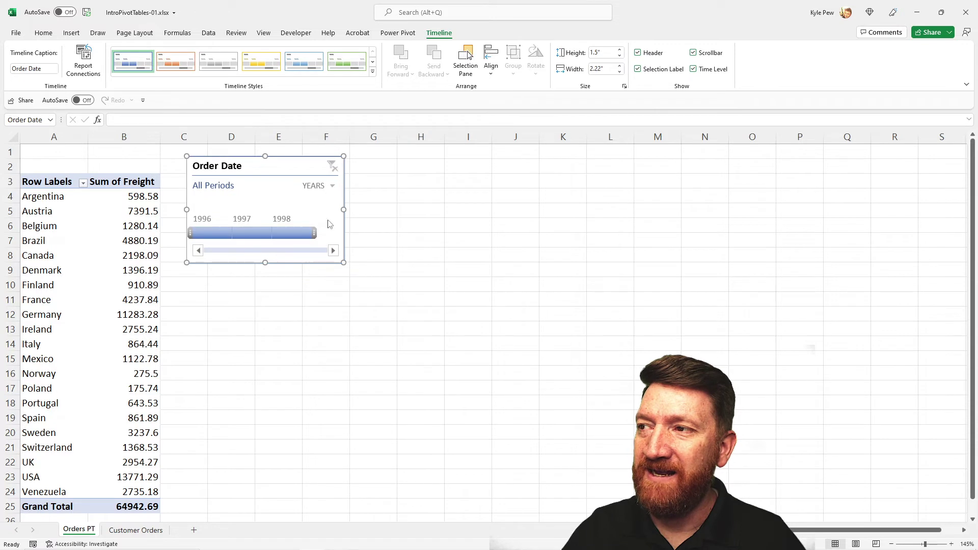
{"action": "left_click", "coordinate": [199, 233]}
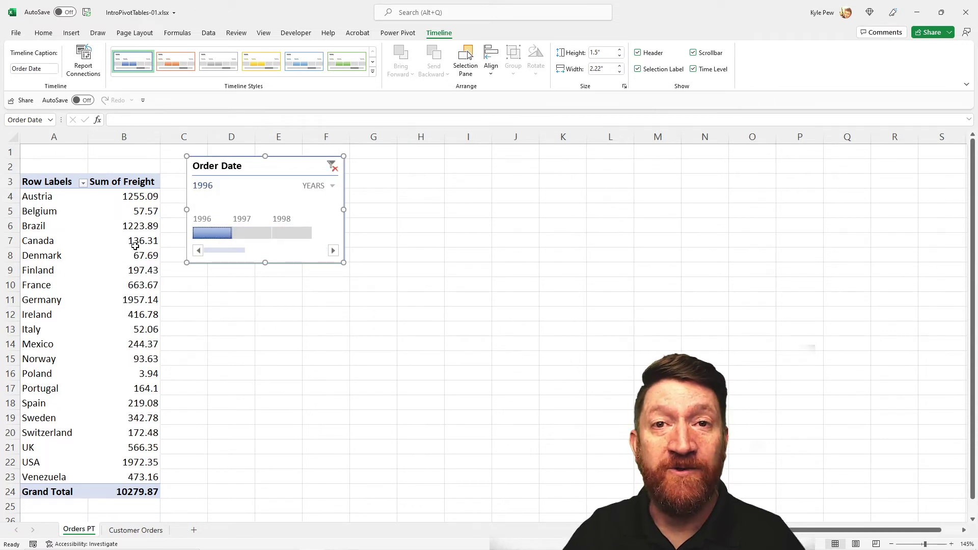
{"action": "left_click", "coordinate": [253, 235]}
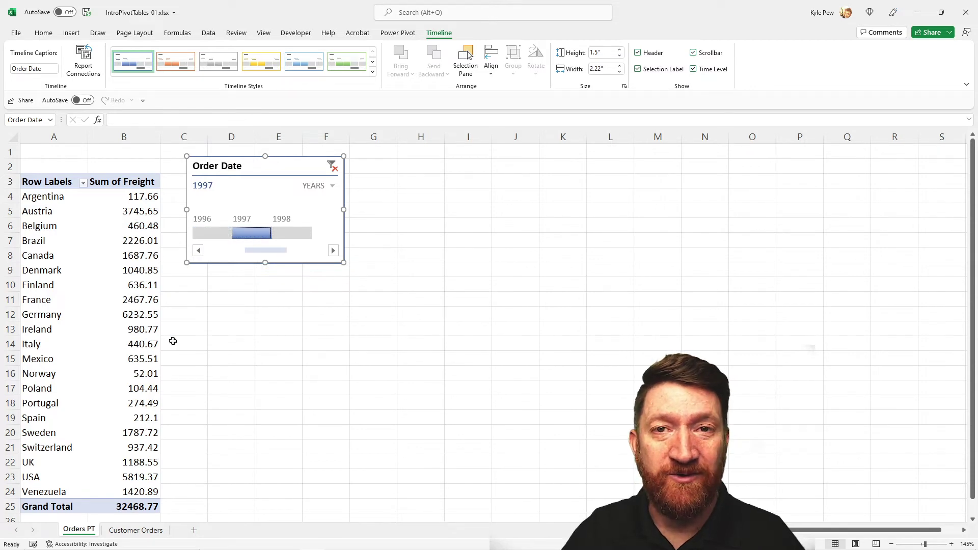
{"action": "left_click", "coordinate": [288, 233]}
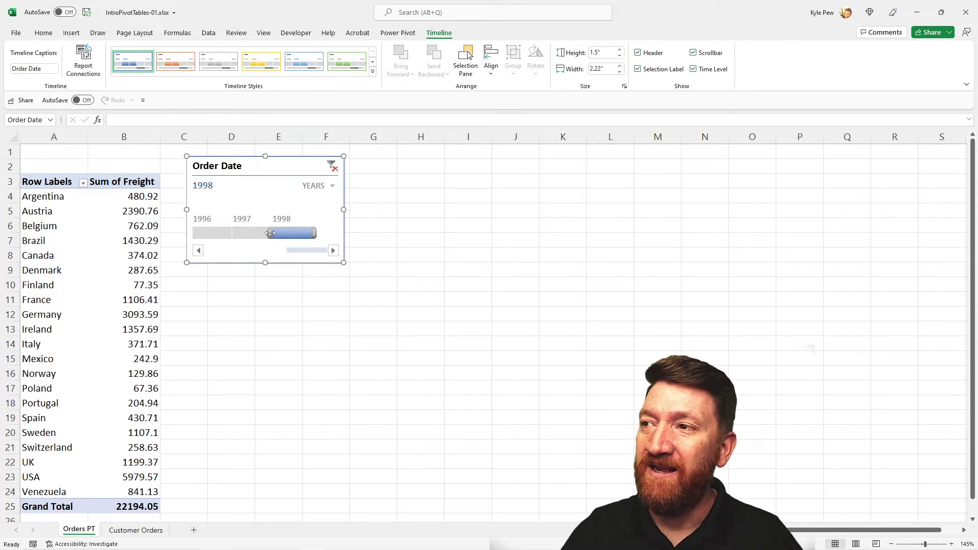
{"action": "left_click_drag", "start_coordinate": [270, 233], "coordinate": [229, 233]}
{"action": "left_click_drag", "start_coordinate": [314, 233], "coordinate": [276, 232]}
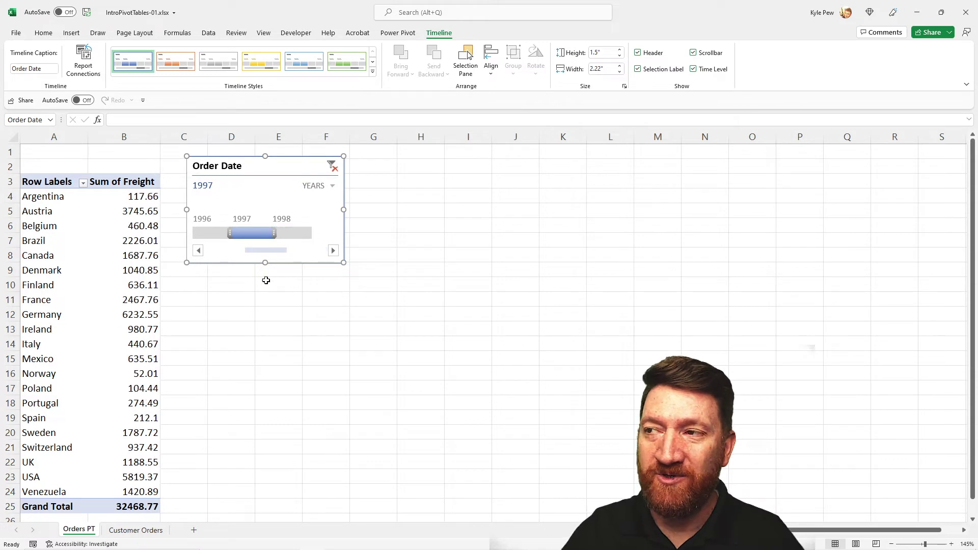
{"action": "left_click", "coordinate": [211, 233]}
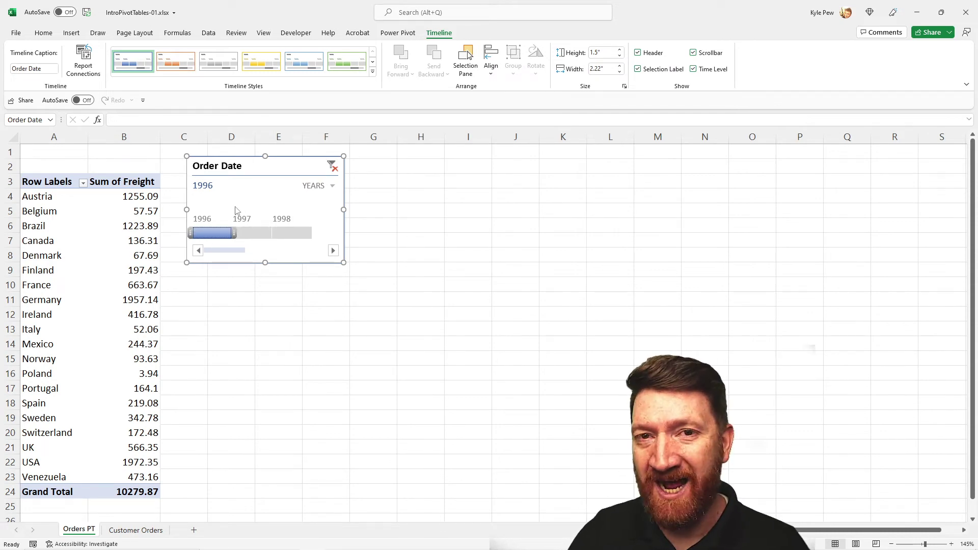
- From PivotTable Analyze, choose Ship Via as the field for a new slicer on the freight pivot
{"action": "left_click", "coordinate": [125, 227]}
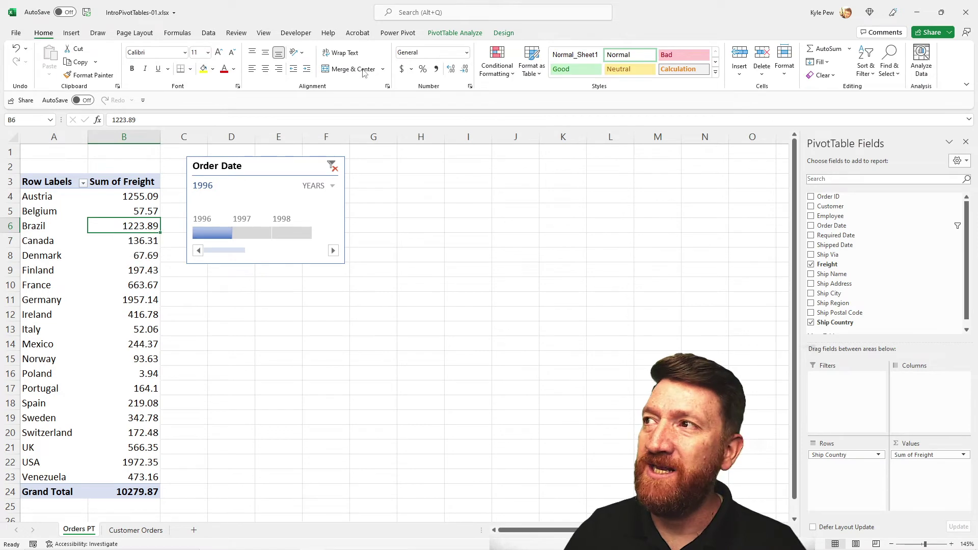
{"action": "left_click", "coordinate": [450, 34]}
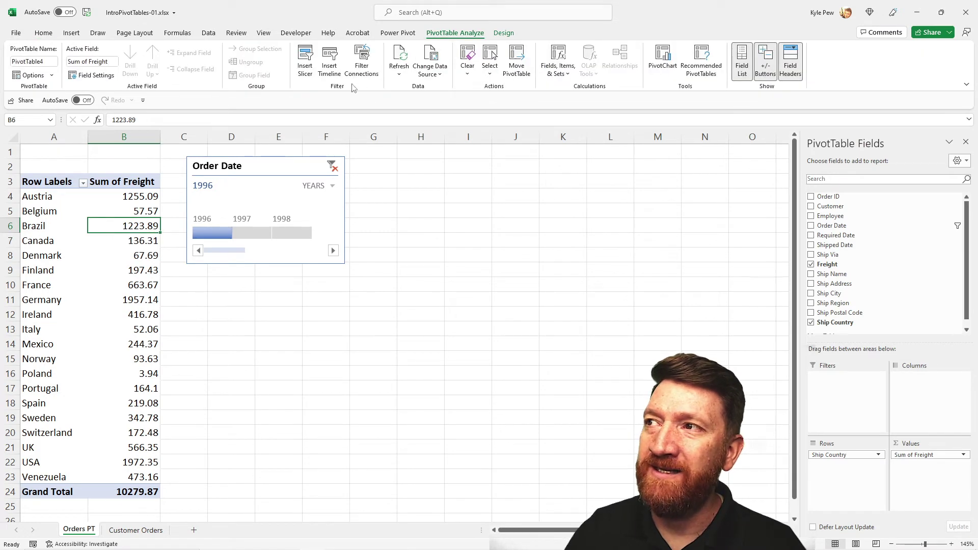
{"action": "left_click", "coordinate": [304, 66]}
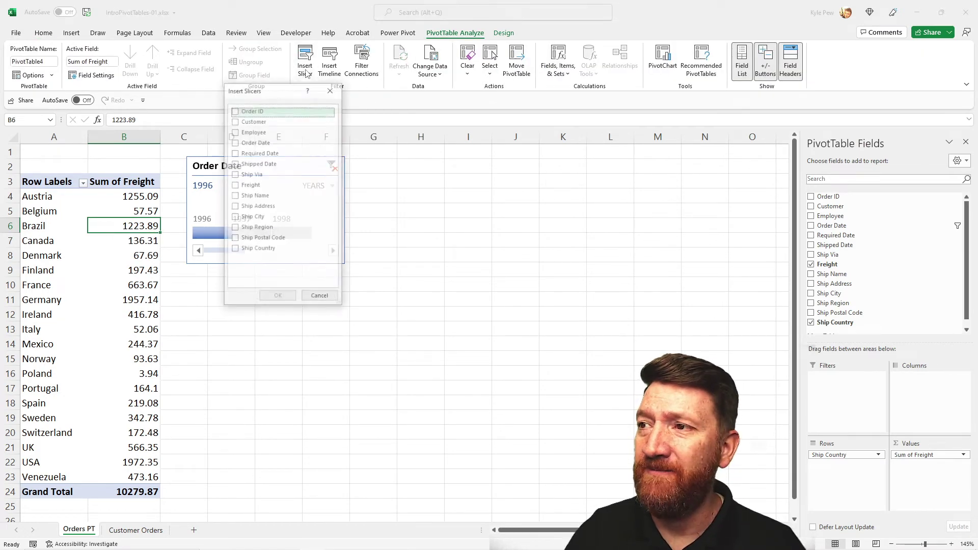
{"action": "left_click", "coordinate": [234, 175]}
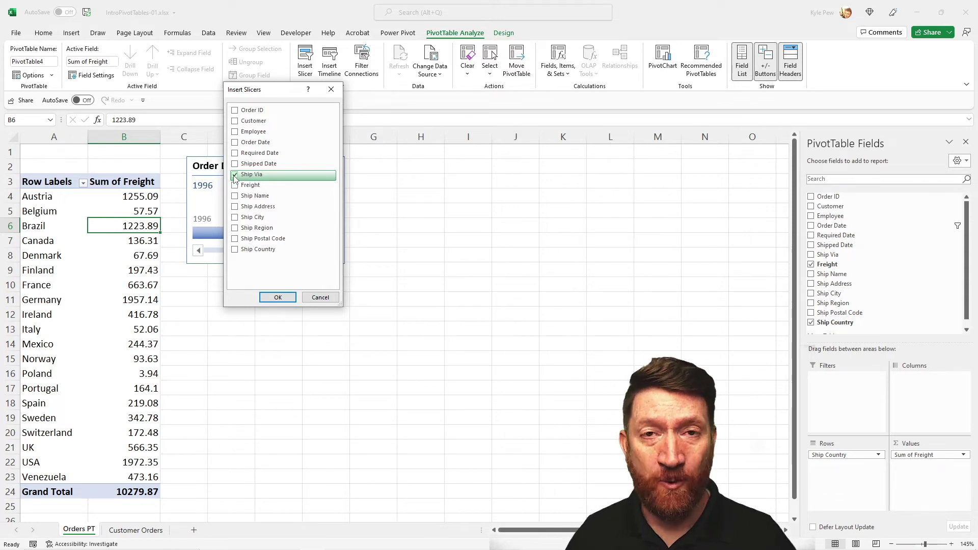
- Insert the shortened Ship Via slicer below the timeline, then filter to Federal Shipping over 1996–1998
{"action": "left_click", "coordinate": [270, 296]}
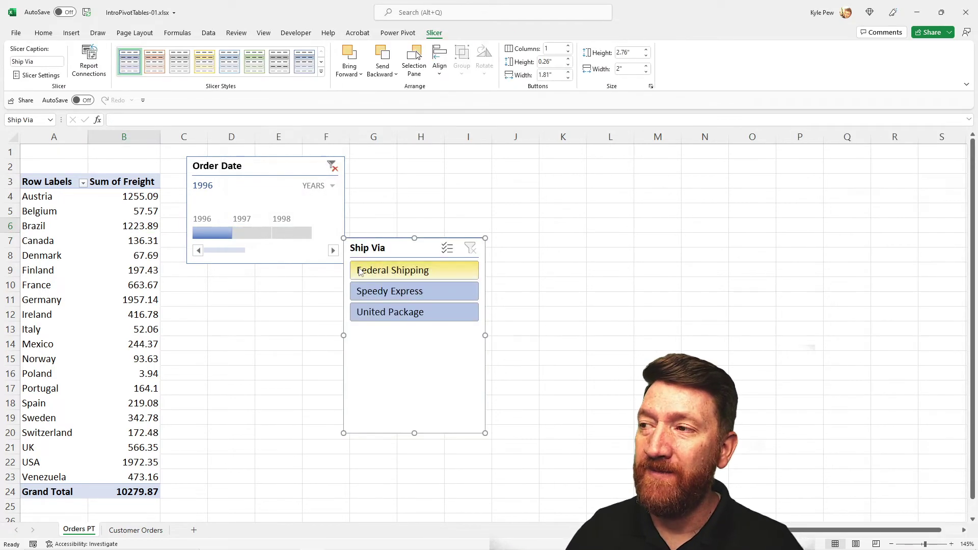
{"action": "left_click_drag", "start_coordinate": [413, 433], "coordinate": [411, 331]}
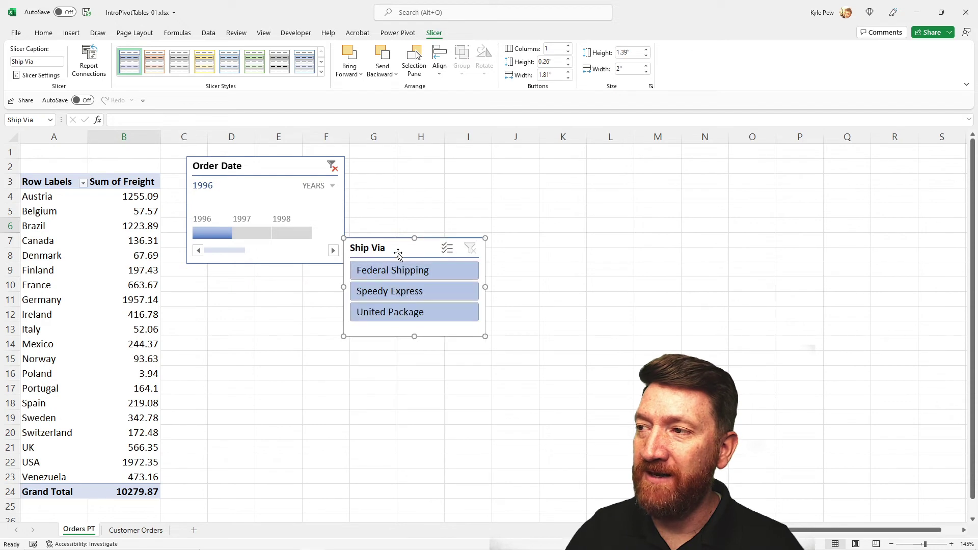
{"action": "left_click_drag", "start_coordinate": [395, 253], "coordinate": [236, 285]}
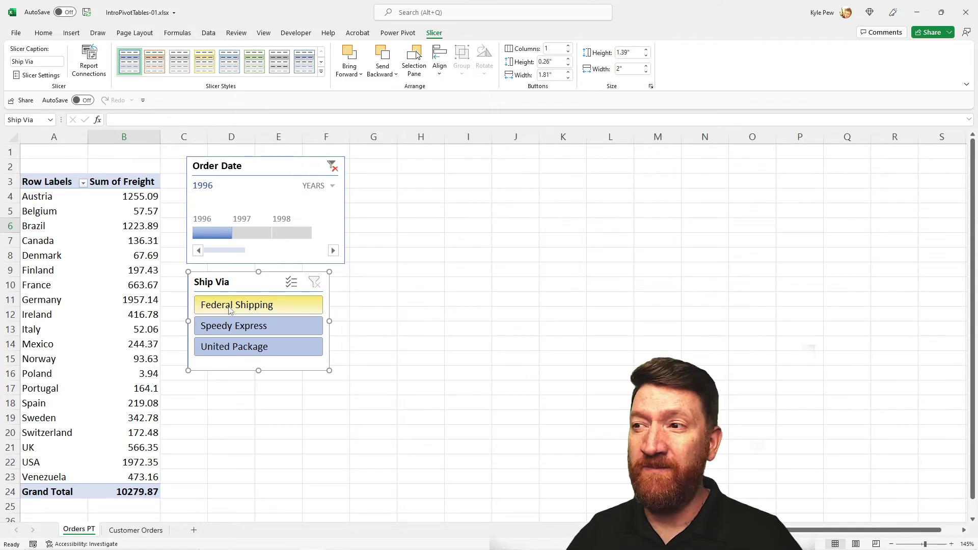
{"action": "left_click", "coordinate": [230, 311]}
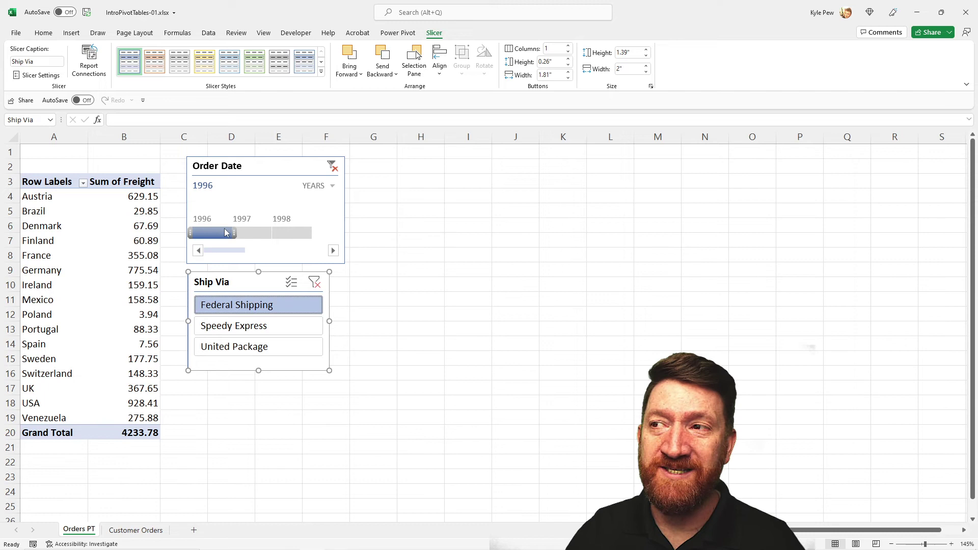
{"action": "left_click_drag", "start_coordinate": [227, 232], "coordinate": [311, 233]}
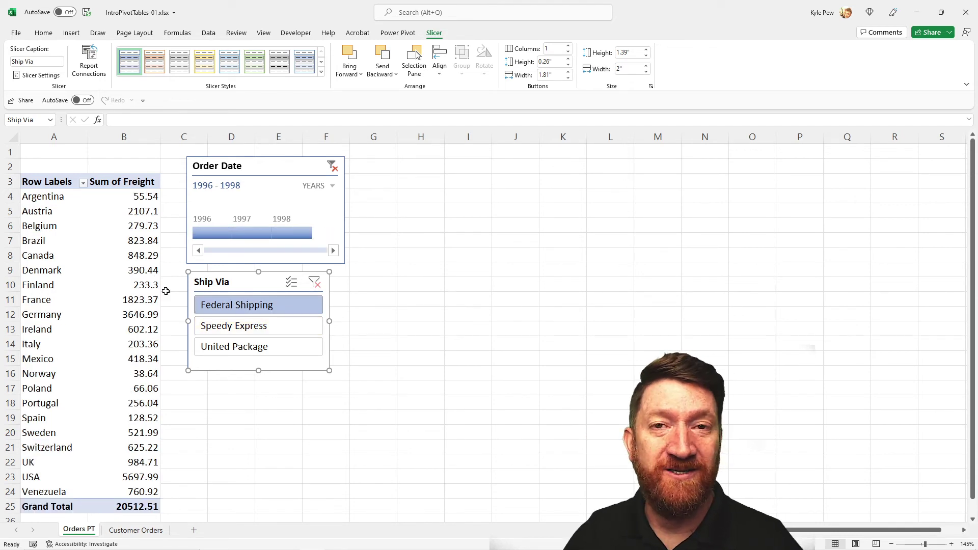